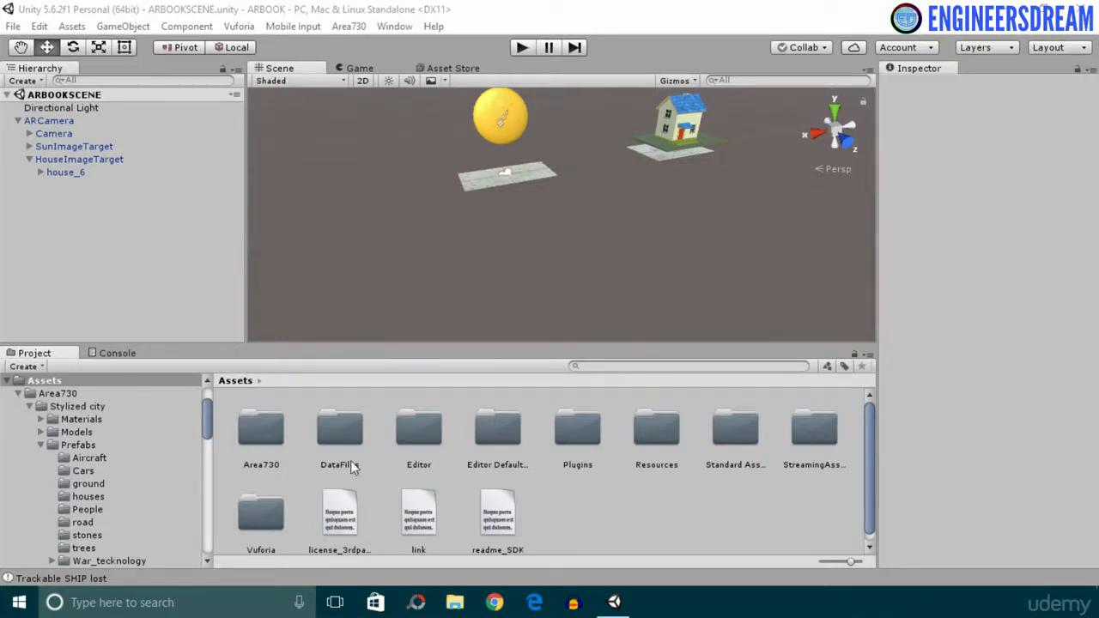
Step: Add Vuforia's ImageTarget prefab as a child of ARCamera and rename it ShipImageTarget
{"action": "double_click", "coordinate": [259, 510]}
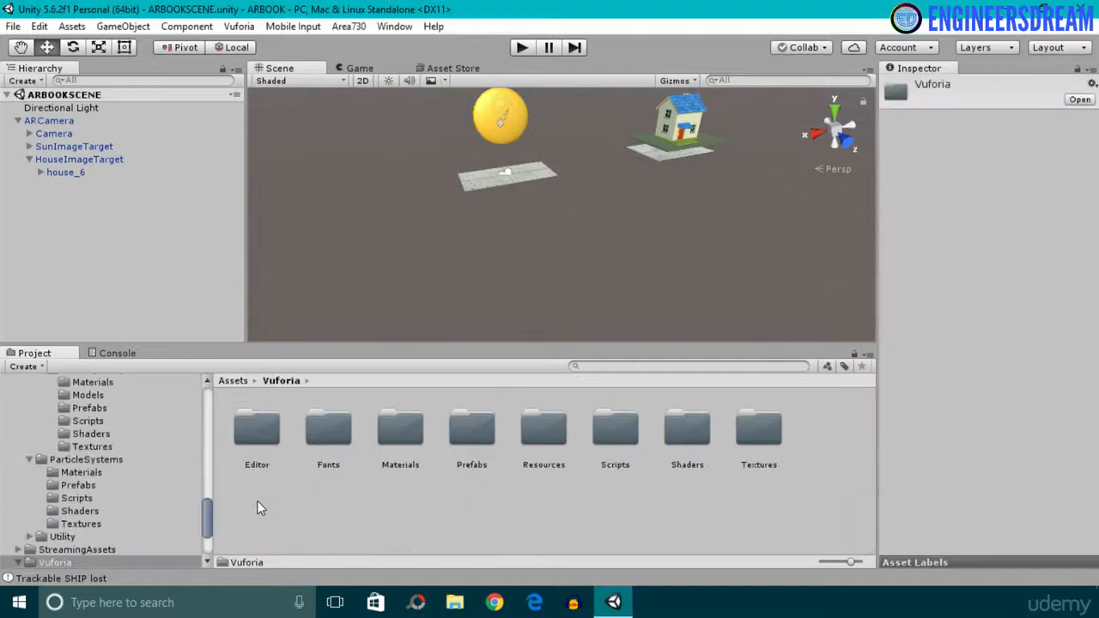
{"action": "double_click", "coordinate": [474, 430]}
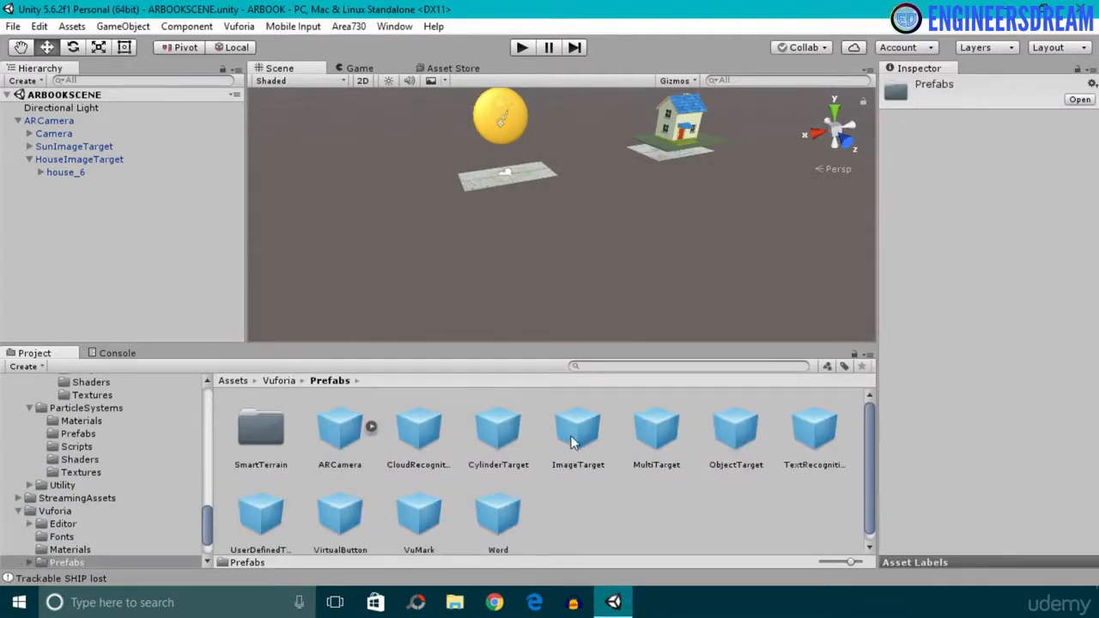
{"action": "left_click_drag", "start_coordinate": [567, 436], "coordinate": [56, 120]}
{"action": "left_click", "coordinate": [38, 186]}
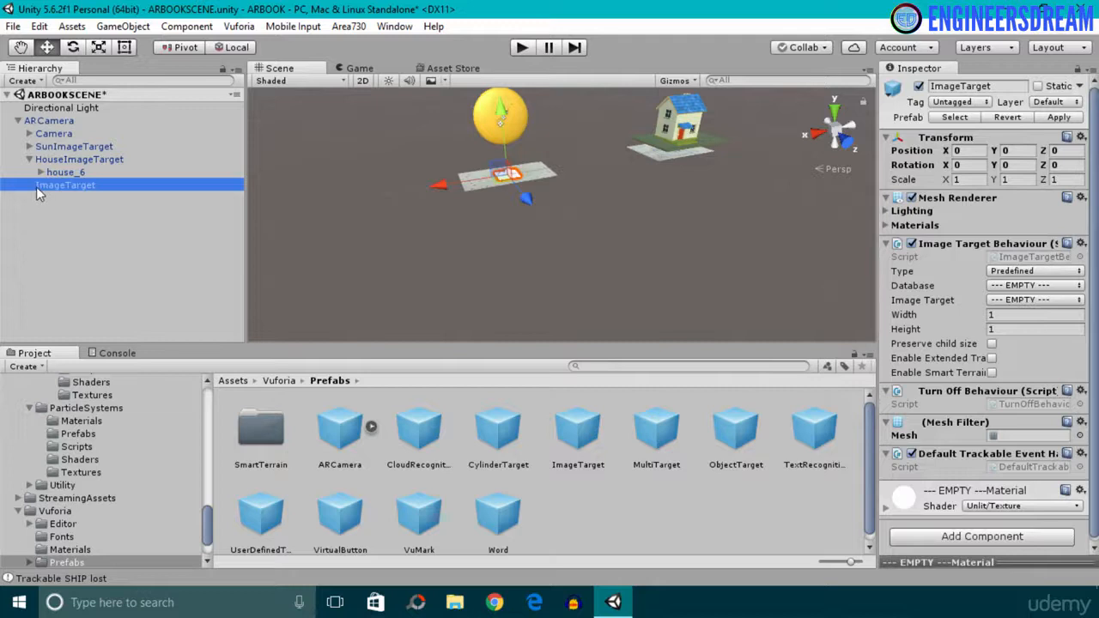
{"action": "type", "text": "Ship"}
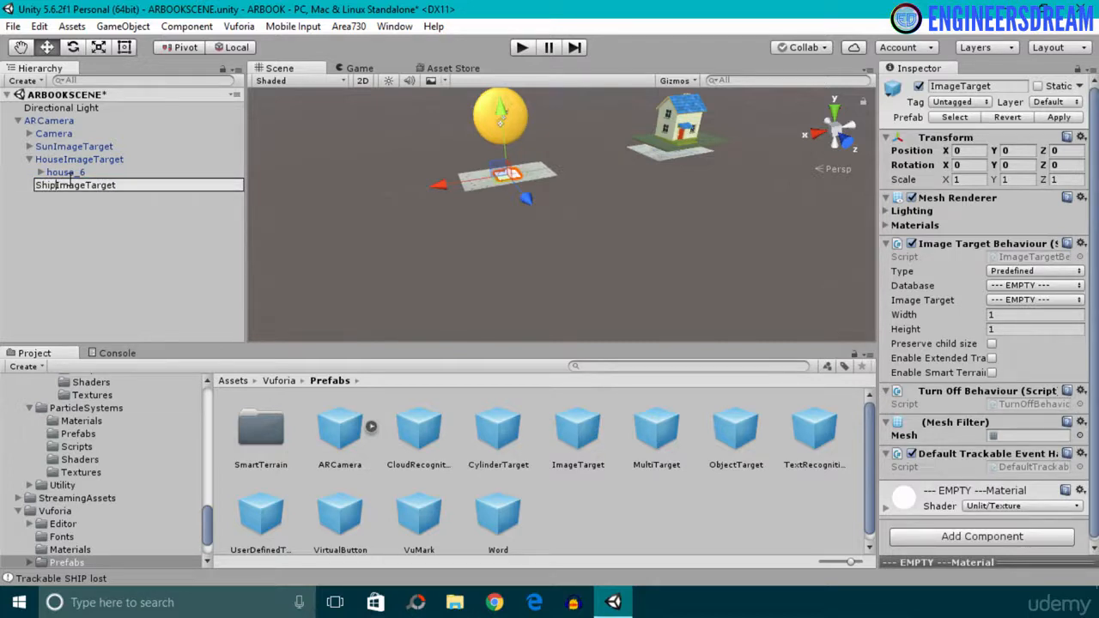
{"action": "key", "text": "Return"}
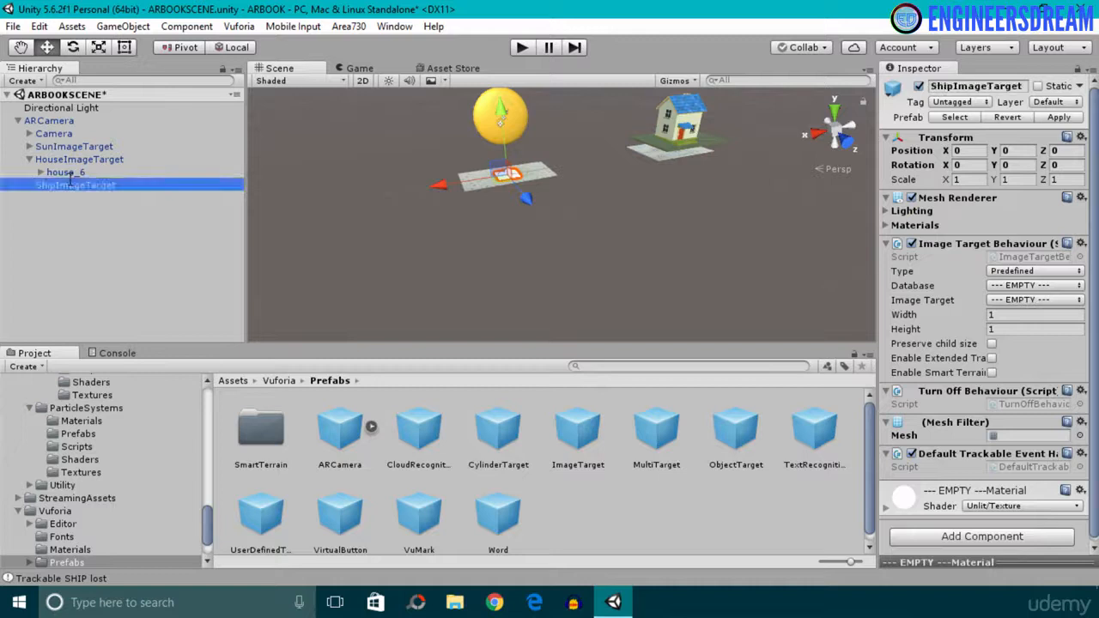
Step: Assign the ARBOOKDATABASE database and the SHIP image target to ShipImageTarget
{"action": "left_click", "coordinate": [1039, 286]}
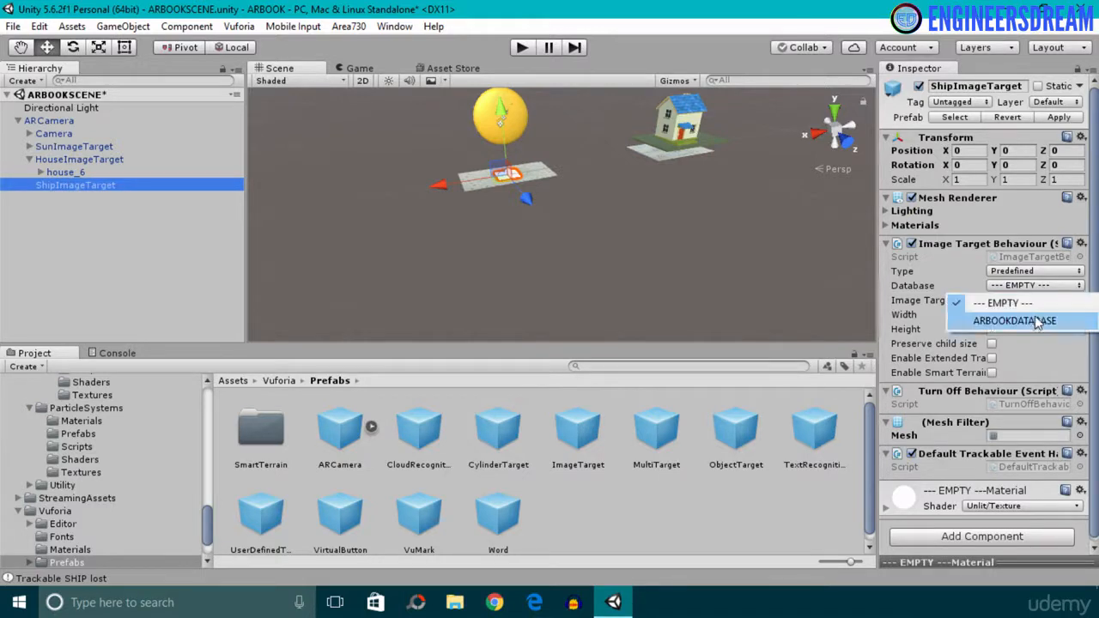
{"action": "left_click", "coordinate": [1022, 321]}
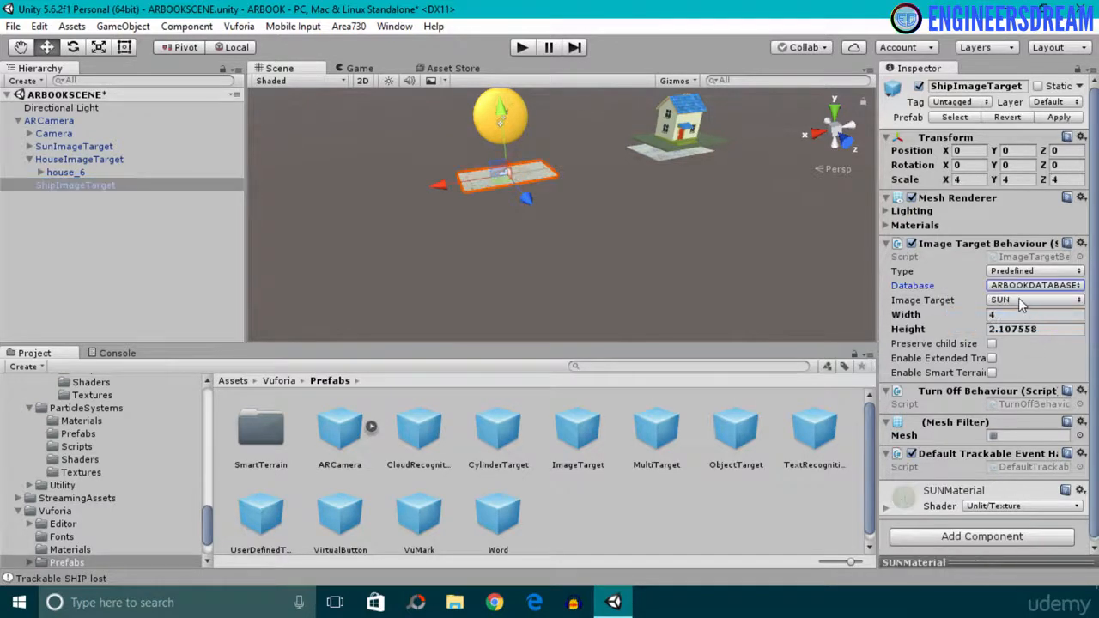
{"action": "left_click", "coordinate": [1020, 299]}
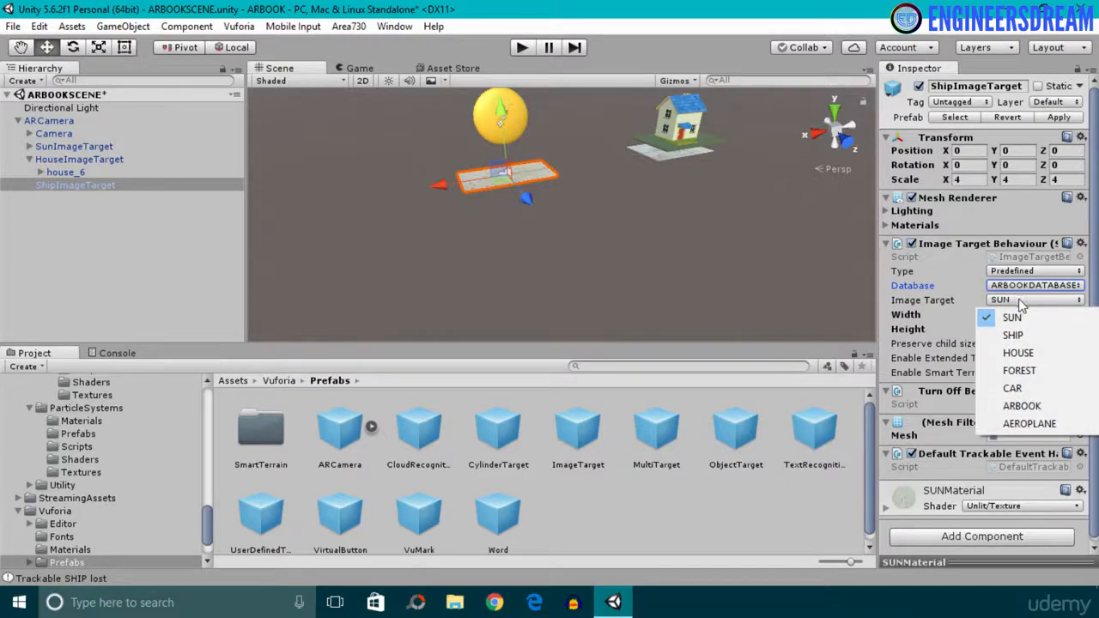
{"action": "left_click", "coordinate": [1013, 336]}
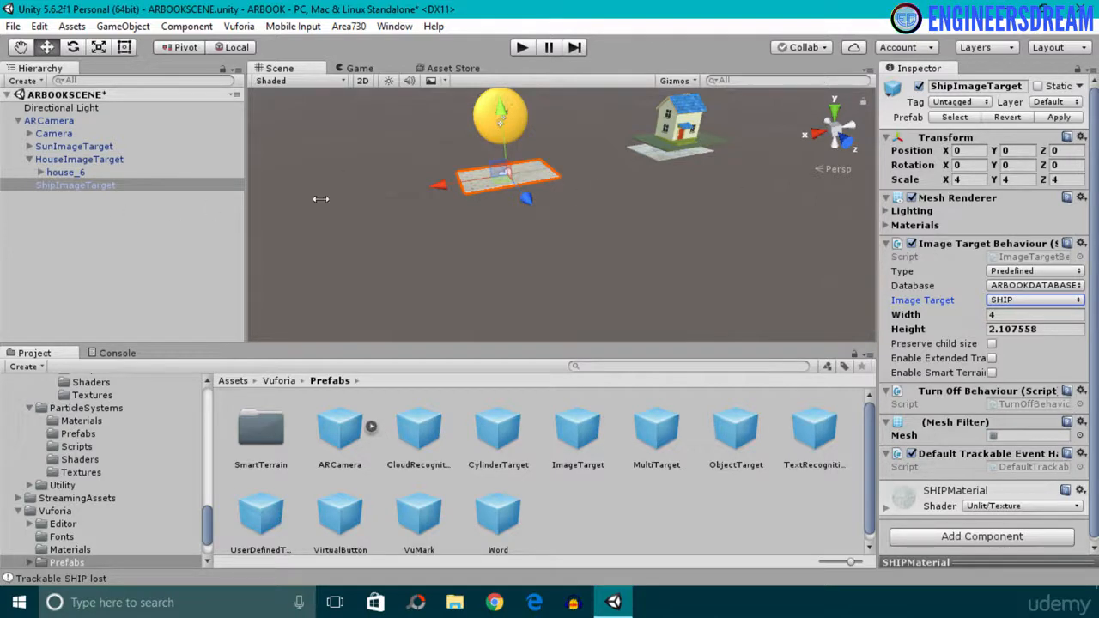
Step: Move ShipImageTarget along Z to about 6.72, set its Y rotation to 180, and save the scene
{"action": "left_click_drag", "start_coordinate": [526, 200], "coordinate": [551, 252]}
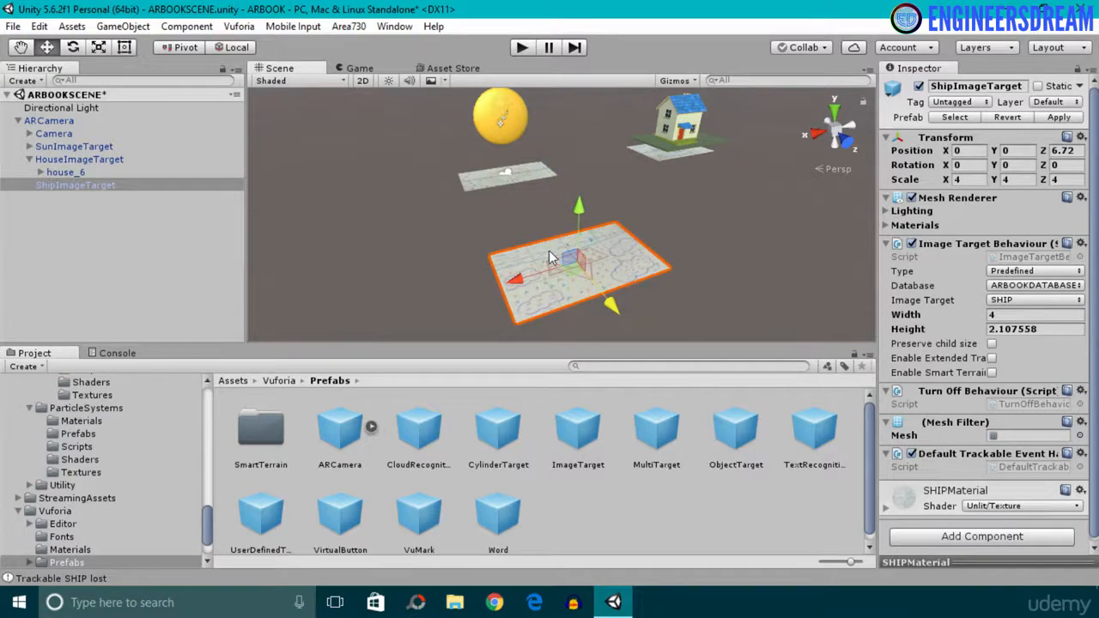
{"action": "left_click", "coordinate": [73, 47]}
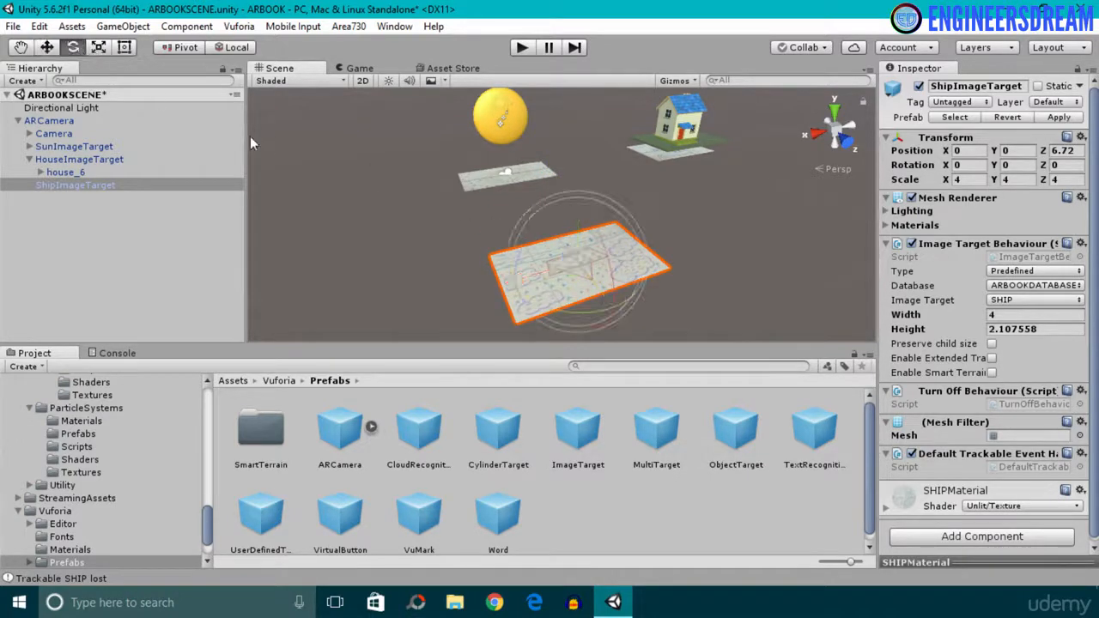
{"action": "left_click_drag", "start_coordinate": [683, 276], "coordinate": [681, 331], "text": "alt"}
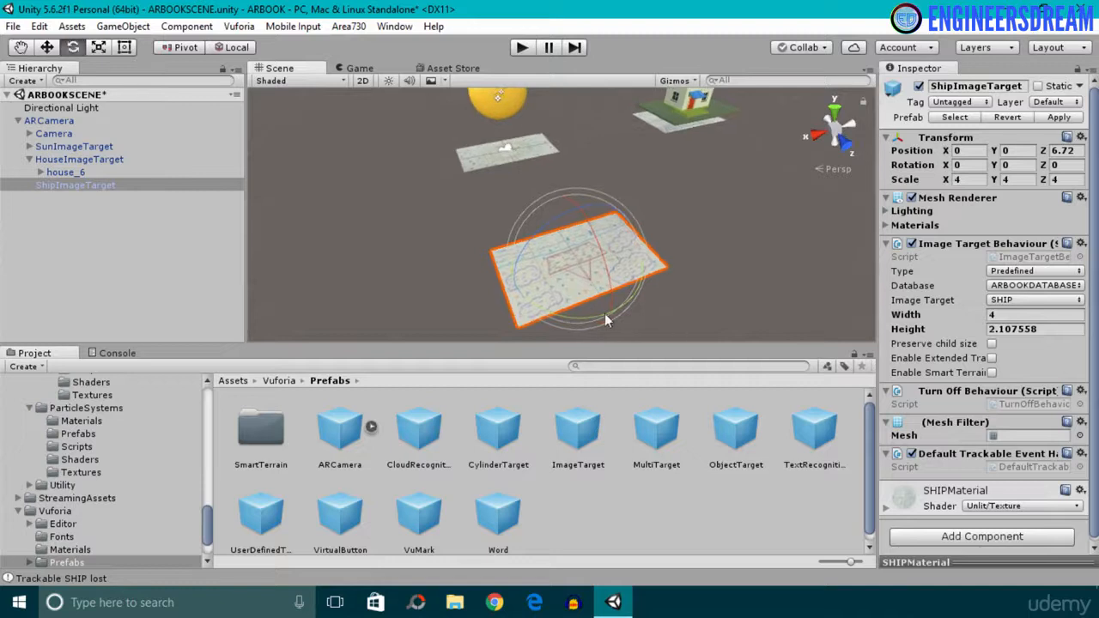
{"action": "left_click_drag", "start_coordinate": [600, 316], "coordinate": [471, 268]}
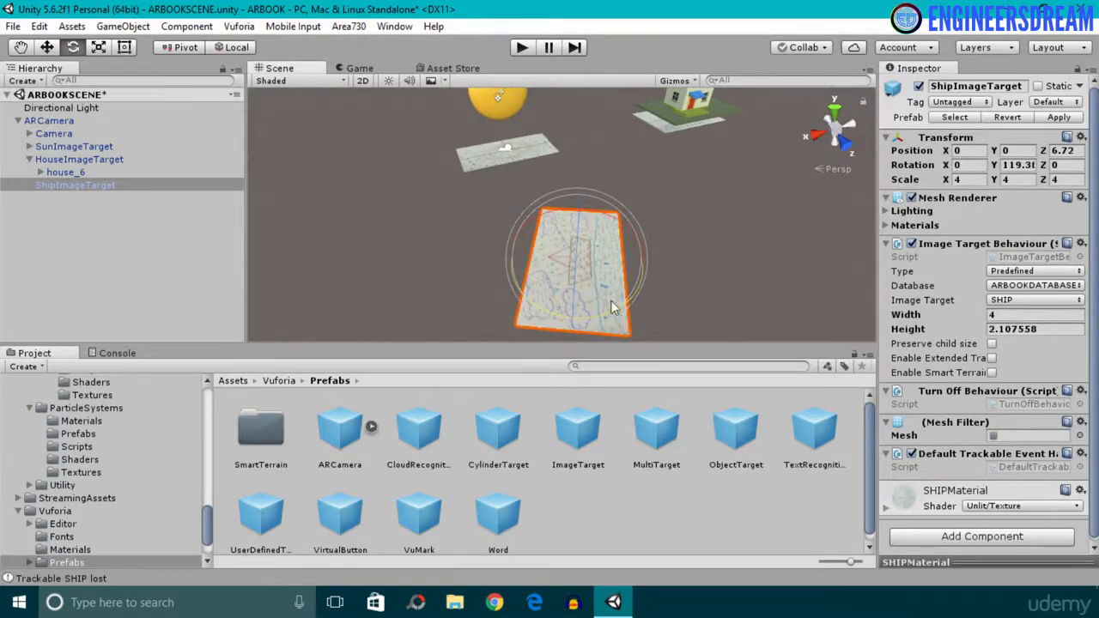
{"action": "left_click", "coordinate": [1018, 165]}
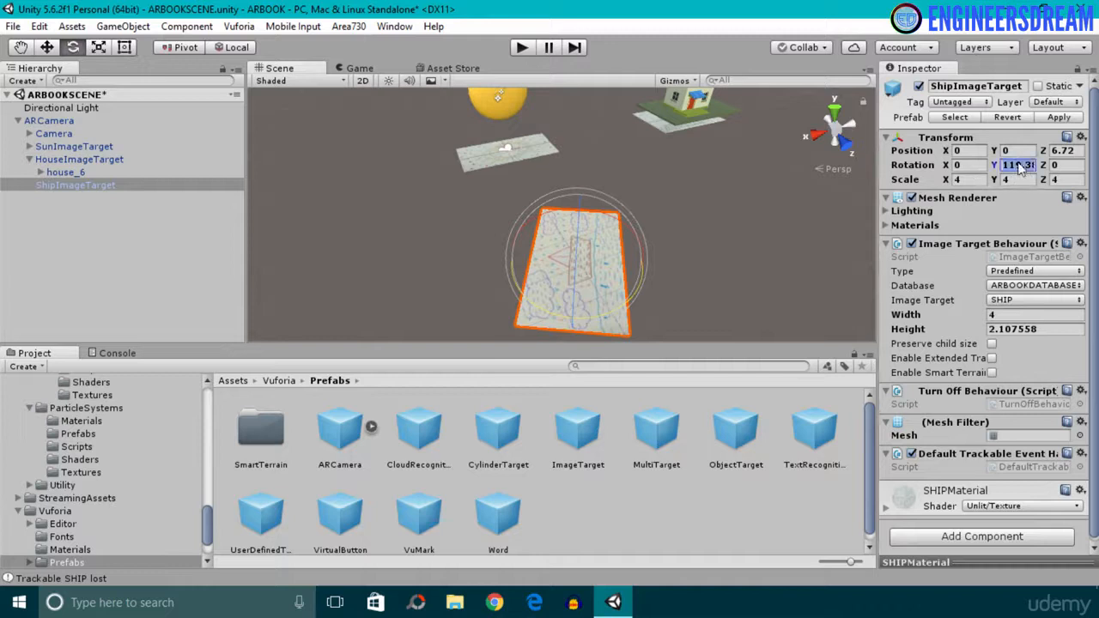
{"action": "type", "text": "180"}
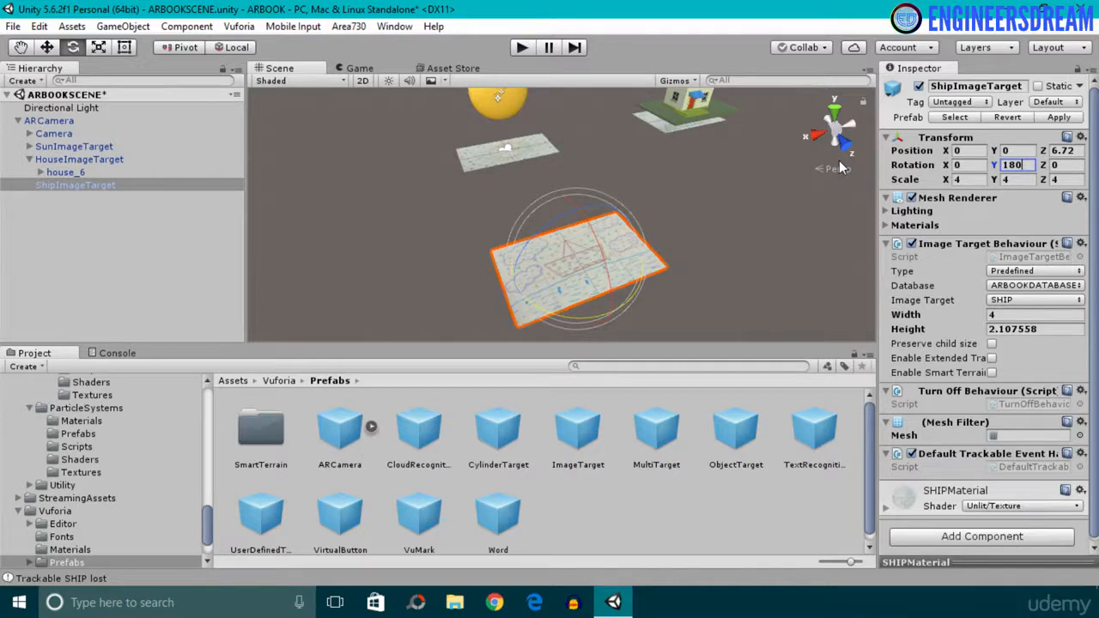
{"action": "key", "text": "ctrl+s"}
Step: Open the Water4 Prefabs folder inside Standard Assets > Environment > Water
{"action": "left_click", "coordinate": [241, 380]}
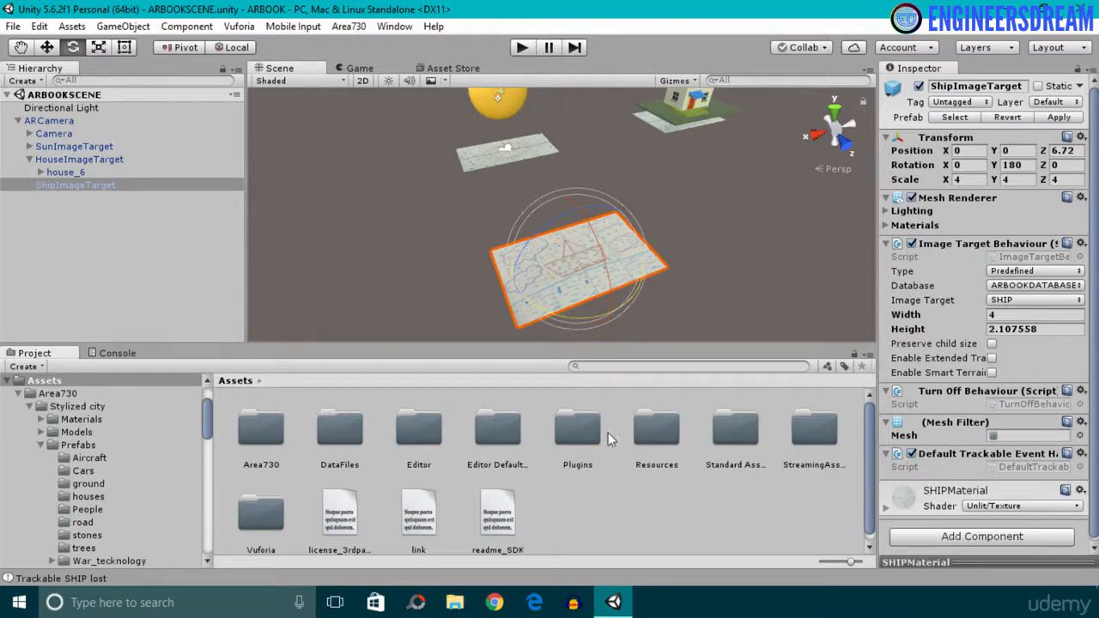
{"action": "double_click", "coordinate": [723, 431]}
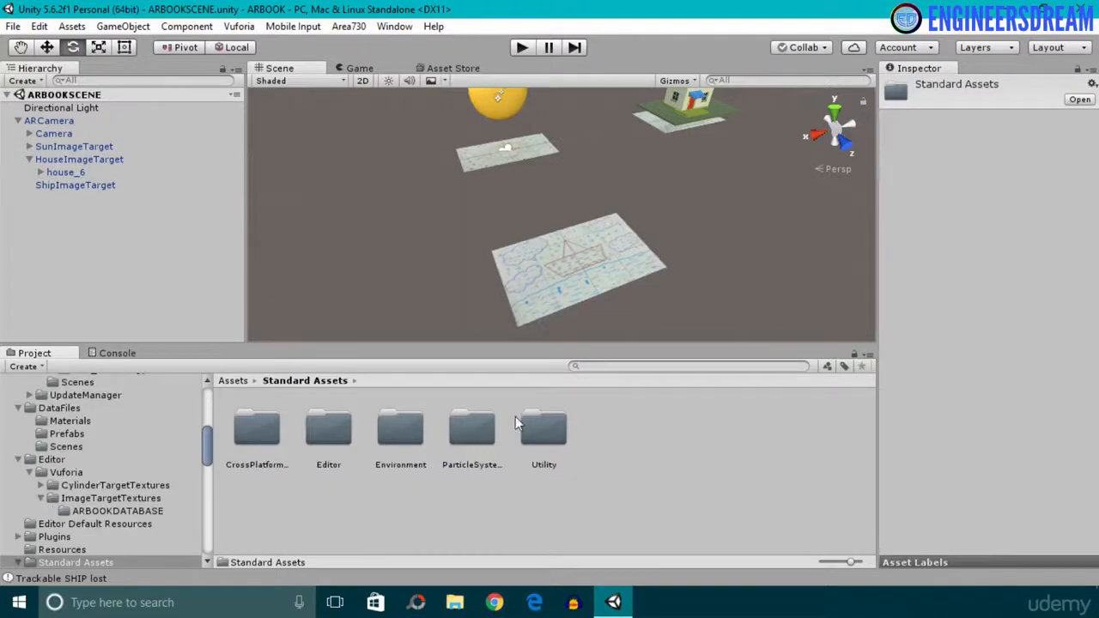
{"action": "double_click", "coordinate": [390, 431]}
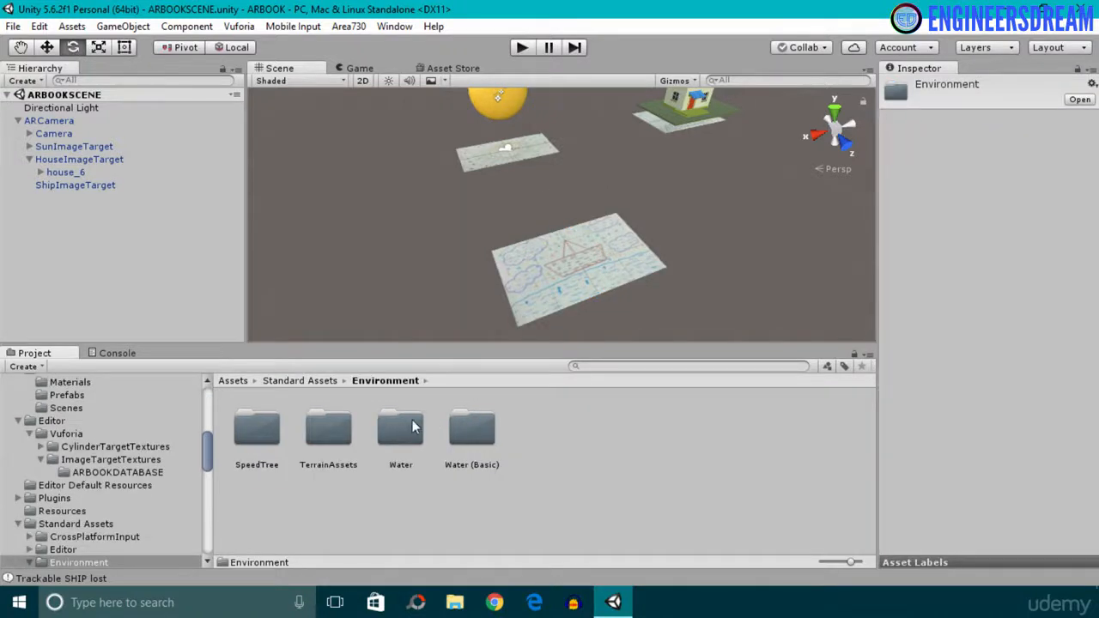
{"action": "double_click", "coordinate": [403, 430]}
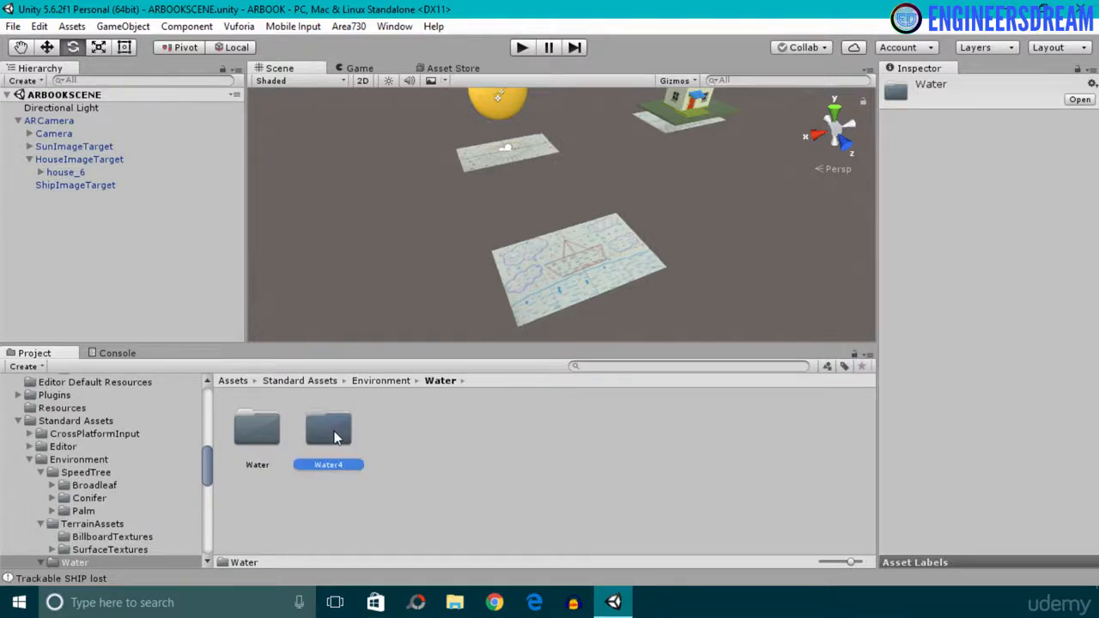
{"action": "double_click", "coordinate": [334, 438]}
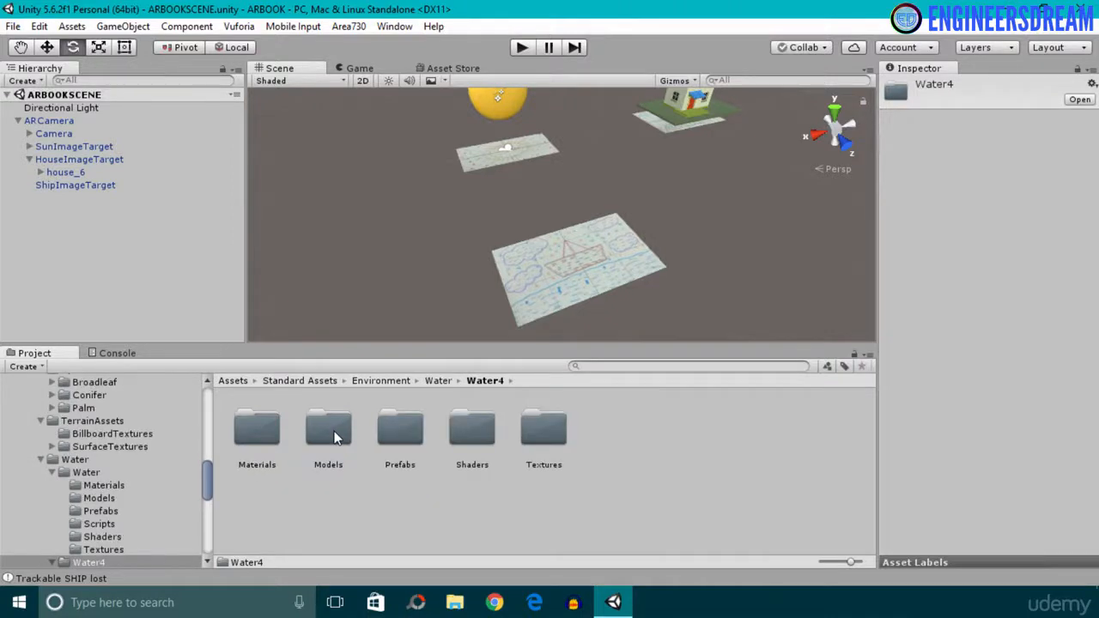
{"action": "double_click", "coordinate": [396, 432]}
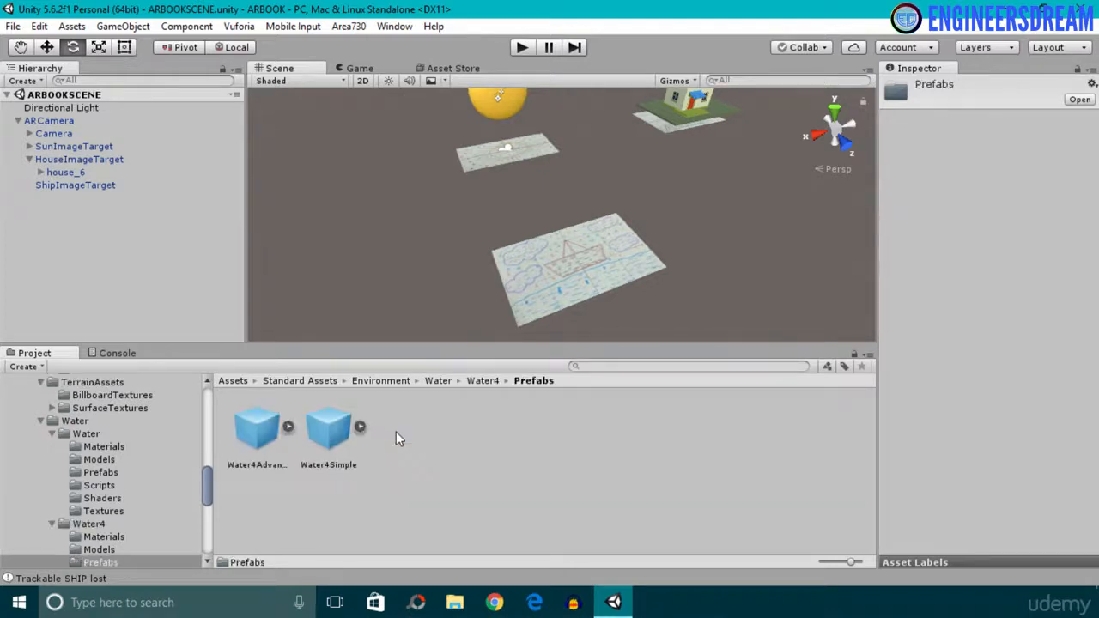
Step: Place the Water4Advanced prefab in the scene next to the ship image target
{"action": "left_click", "coordinate": [338, 434]}
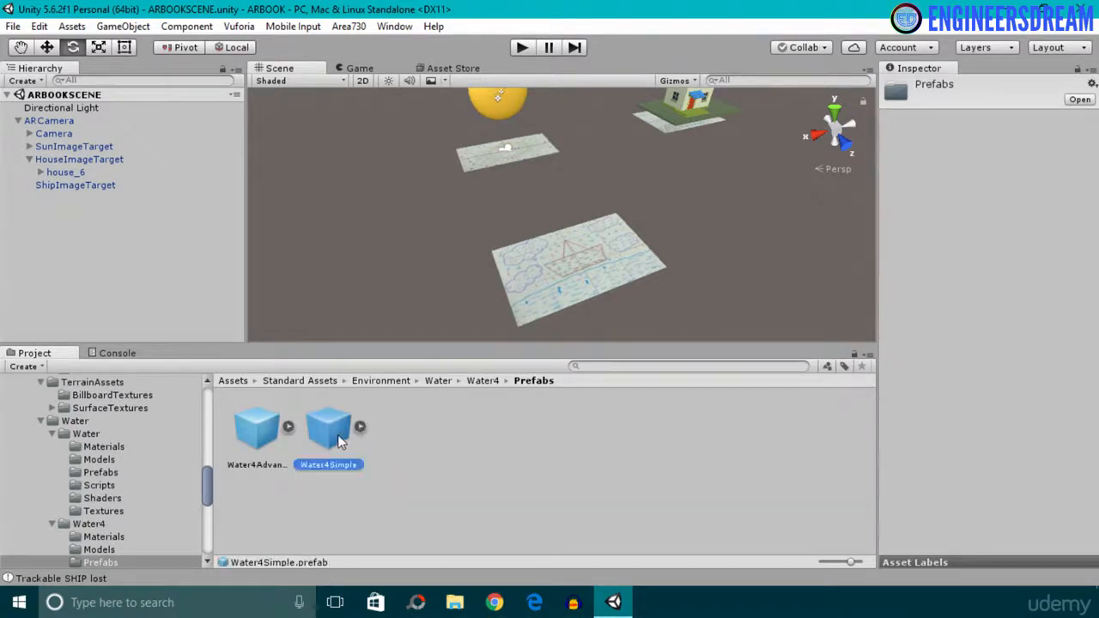
{"action": "left_click", "coordinate": [266, 436]}
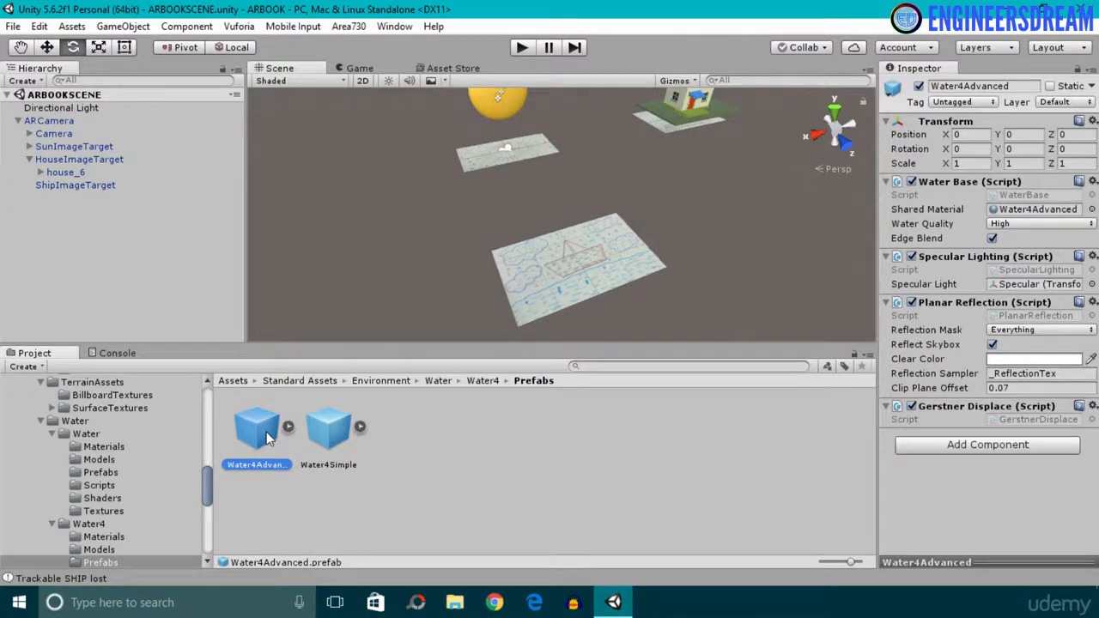
{"action": "left_click", "coordinate": [335, 440]}
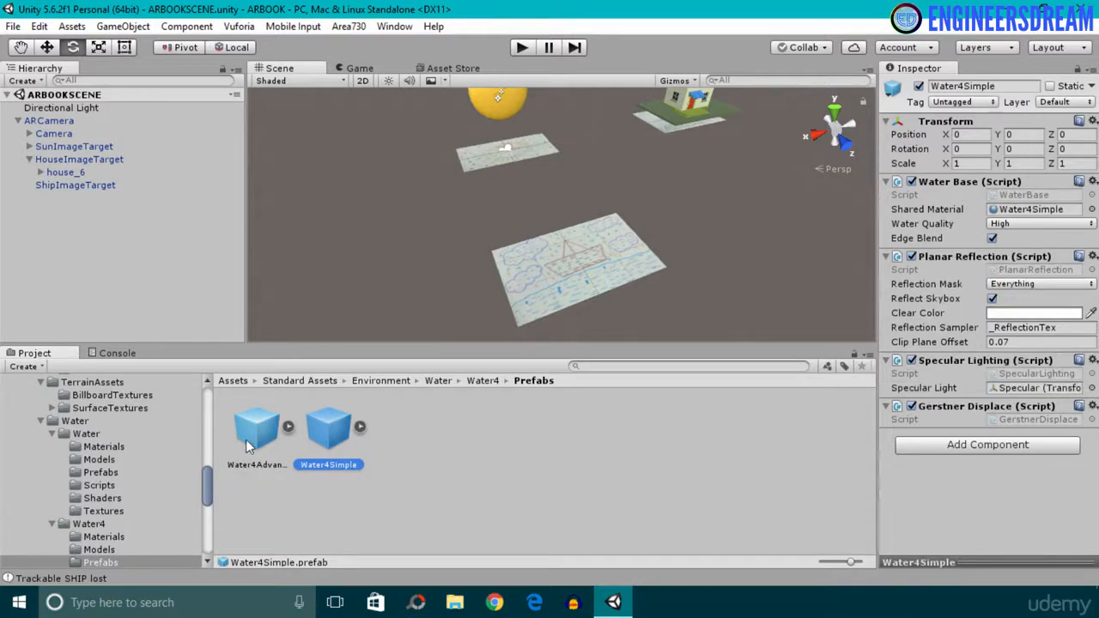
{"action": "left_click_drag", "start_coordinate": [258, 440], "coordinate": [509, 228]}
{"action": "scroll", "coordinate": [509, 229], "scroll_direction": "down", "scroll_amount": 5}
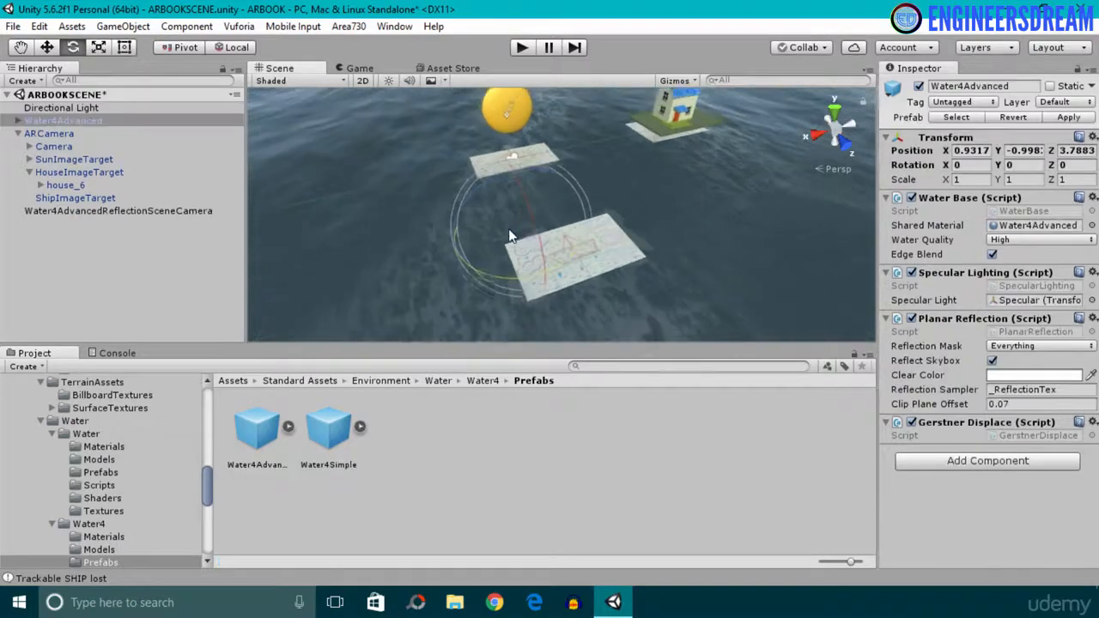
{"action": "scroll", "coordinate": [500, 233], "scroll_direction": "down", "scroll_amount": 5}
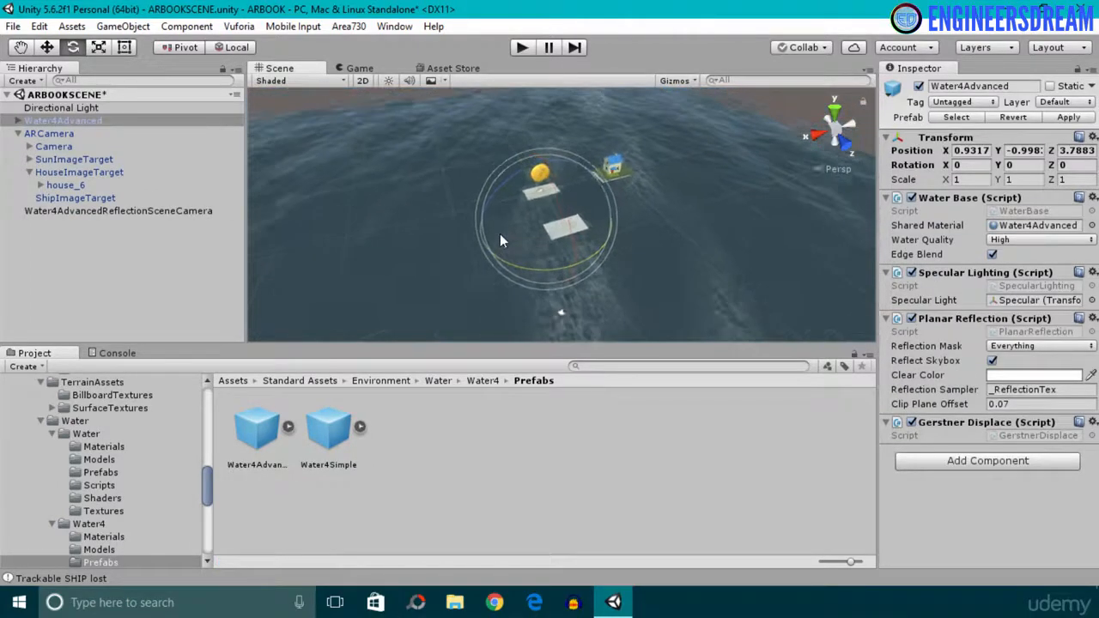
{"action": "scroll", "coordinate": [500, 233], "scroll_direction": "down", "scroll_amount": 6}
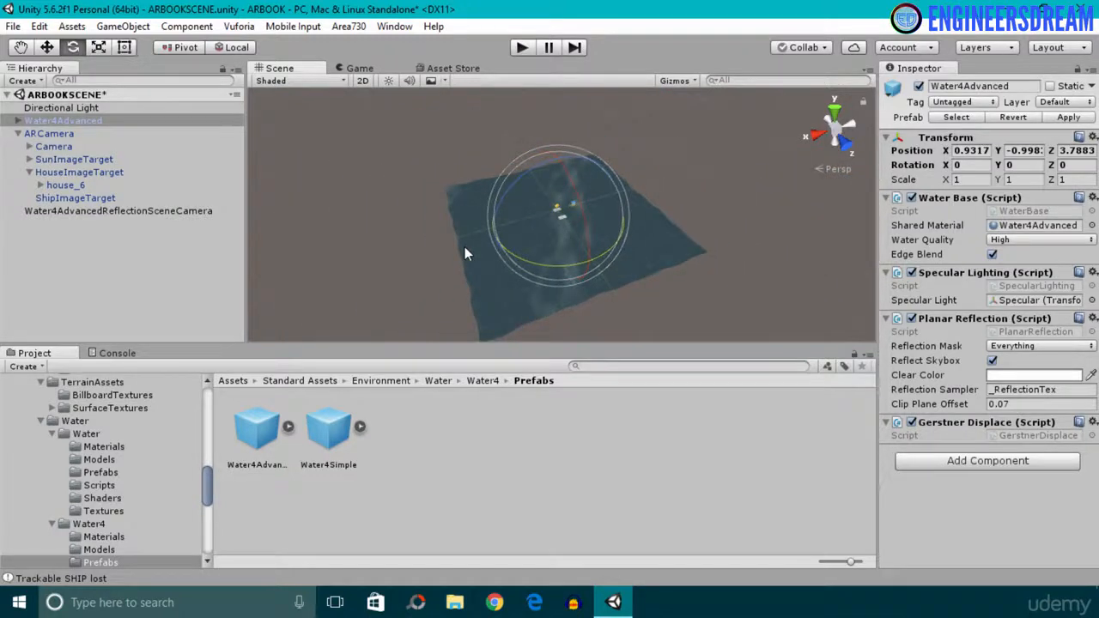
Step: Scale the Water4Advanced object down uniformly to about 0.0759
{"action": "left_click", "coordinate": [137, 261]}
{"action": "left_click", "coordinate": [75, 120]}
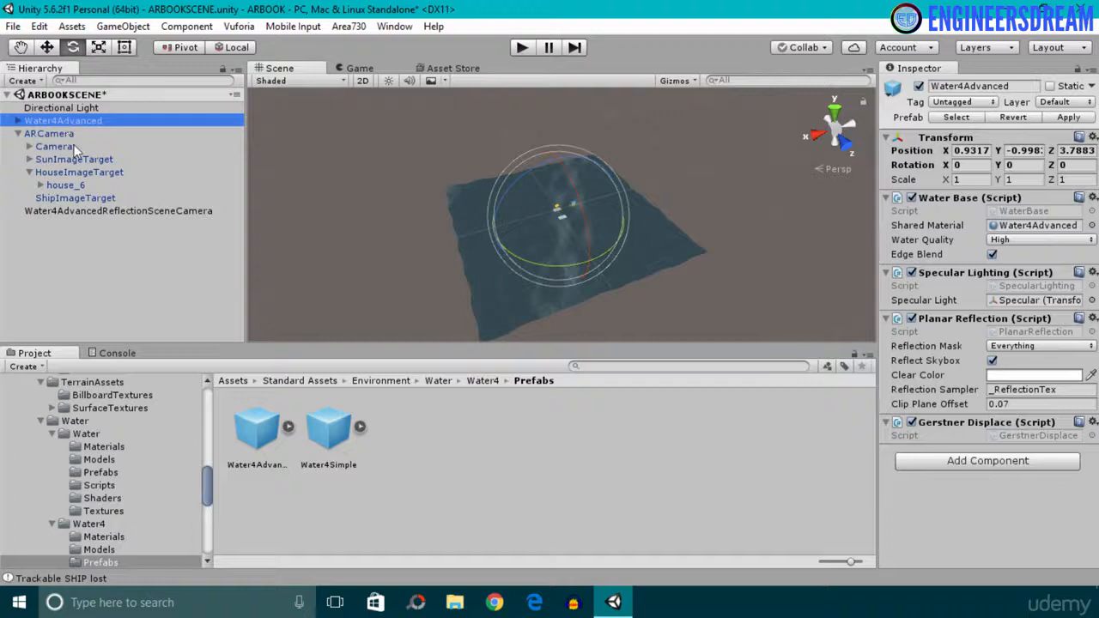
{"action": "left_click", "coordinate": [54, 210]}
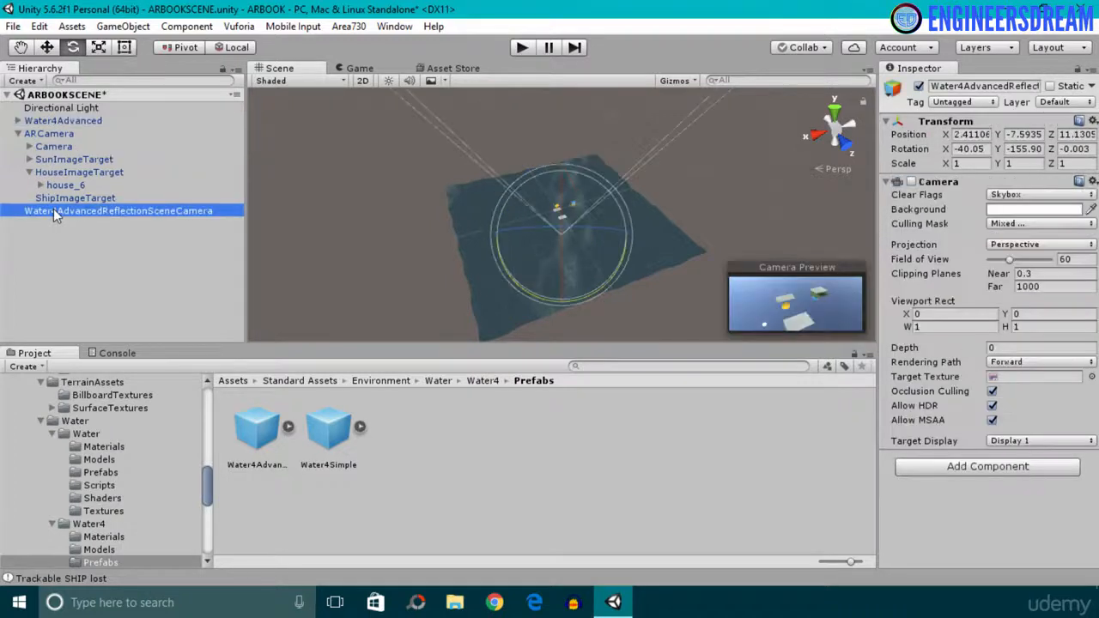
{"action": "left_click", "coordinate": [111, 256]}
{"action": "left_click", "coordinate": [75, 125]}
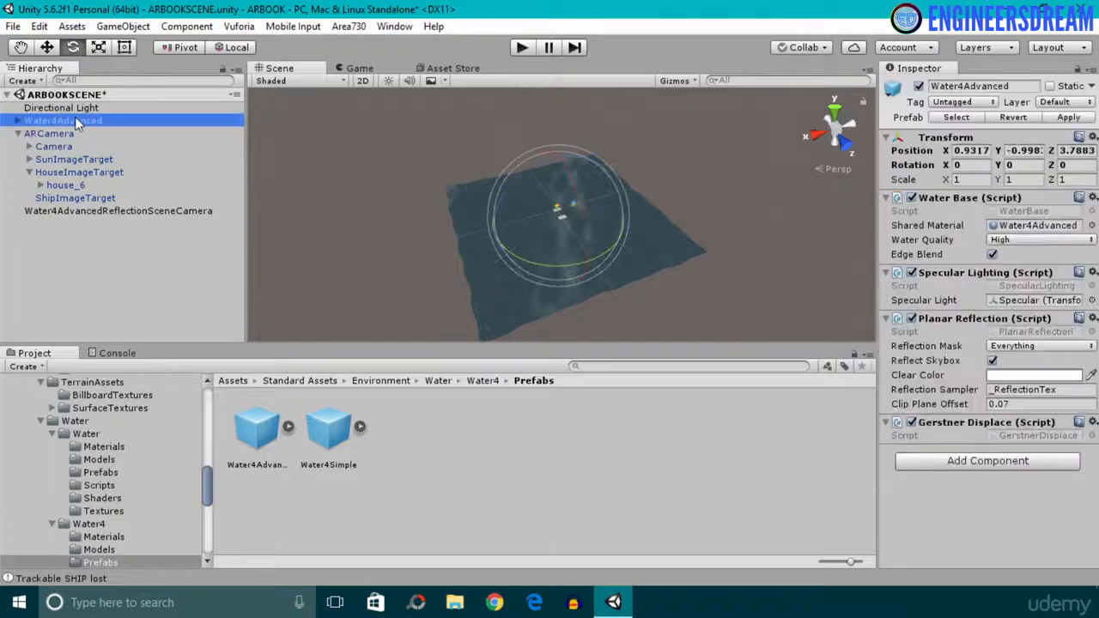
{"action": "left_click", "coordinate": [99, 47]}
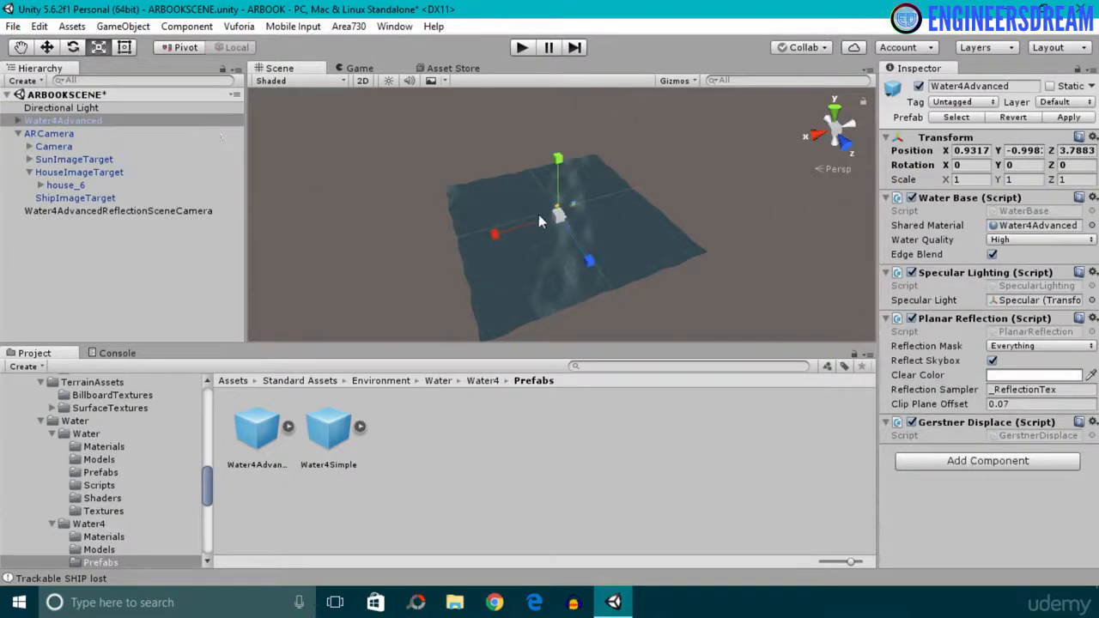
{"action": "left_click_drag", "start_coordinate": [539, 214], "coordinate": [473, 197]}
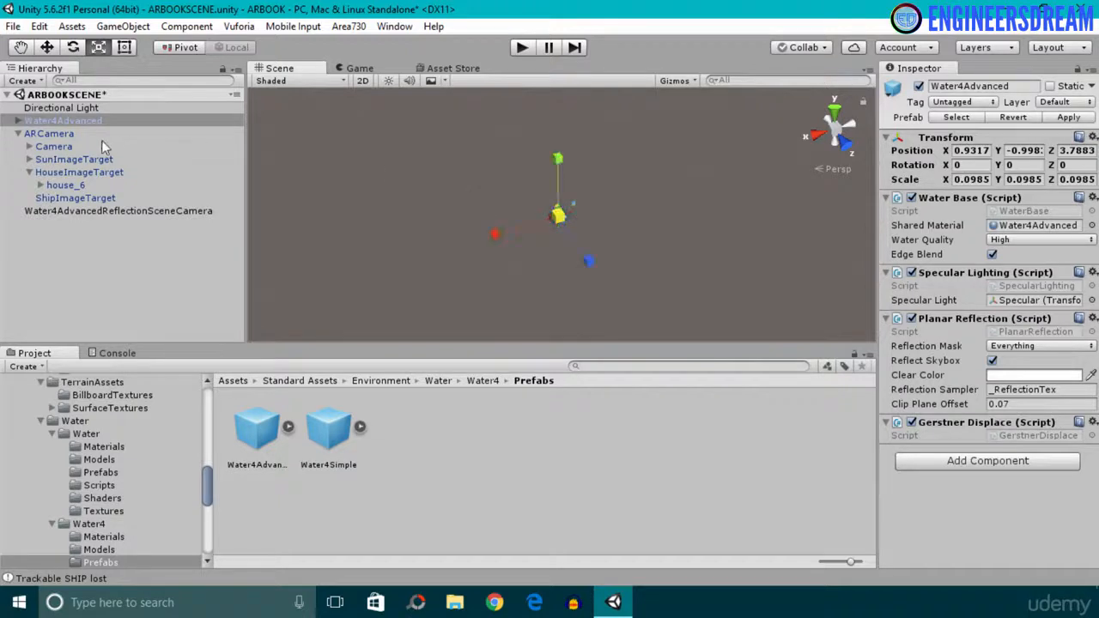
{"action": "left_click", "coordinate": [69, 121]}
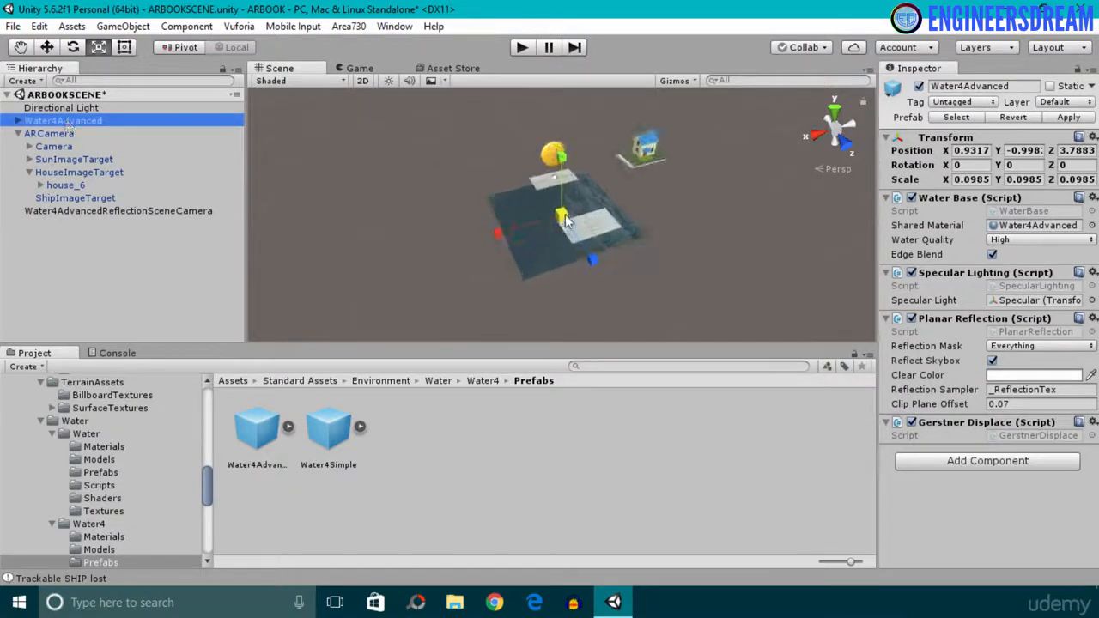
{"action": "left_click_drag", "start_coordinate": [565, 219], "coordinate": [513, 215]}
Step: Move Water4Advanced over the ship image target, to about X -0.28, Y 0.07 and Z 6.15
{"action": "left_click", "coordinate": [48, 48]}
{"action": "left_click_drag", "start_coordinate": [572, 255], "coordinate": [610, 225]}
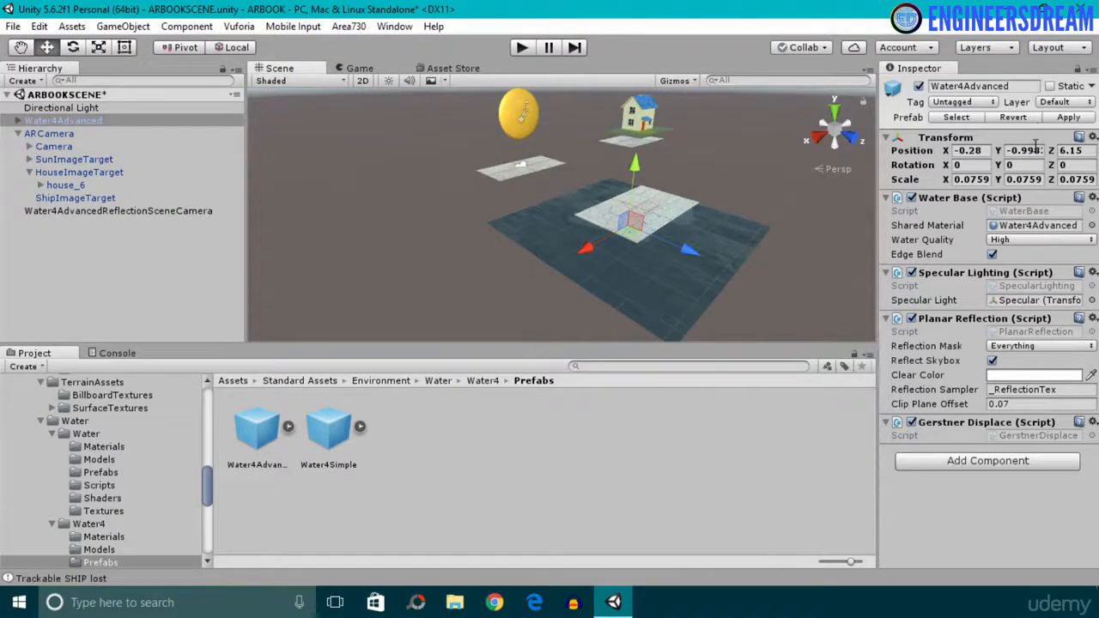
{"action": "left_click_drag", "start_coordinate": [799, 210], "coordinate": [695, 219], "text": "alt"}
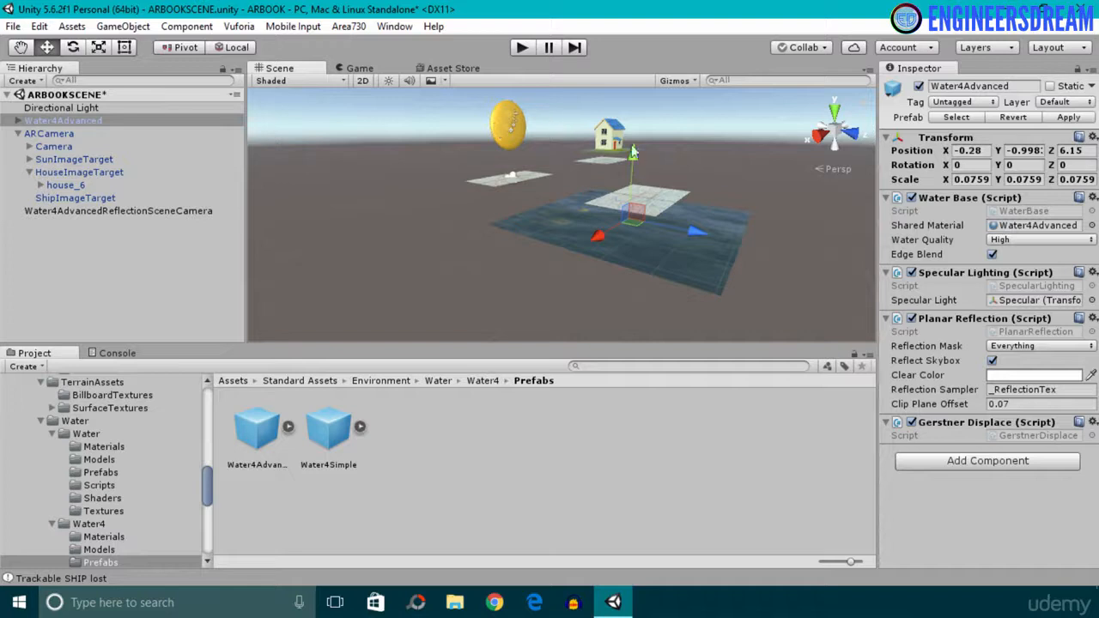
{"action": "left_click_drag", "start_coordinate": [634, 154], "coordinate": [624, 129]}
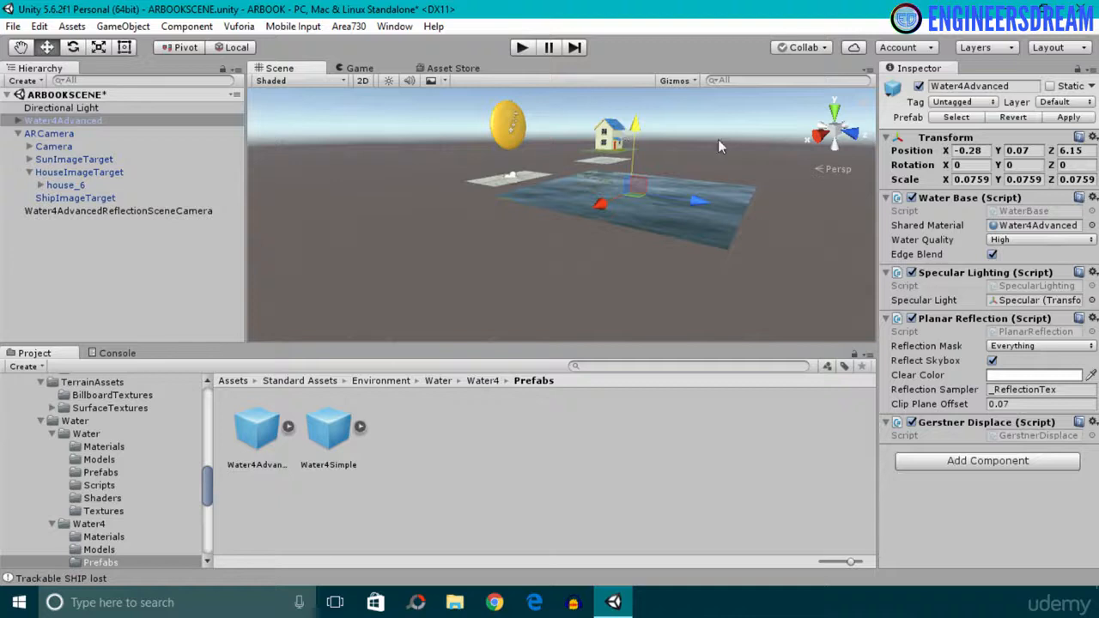
{"action": "left_click_drag", "start_coordinate": [729, 128], "coordinate": [579, 210], "text": "alt"}
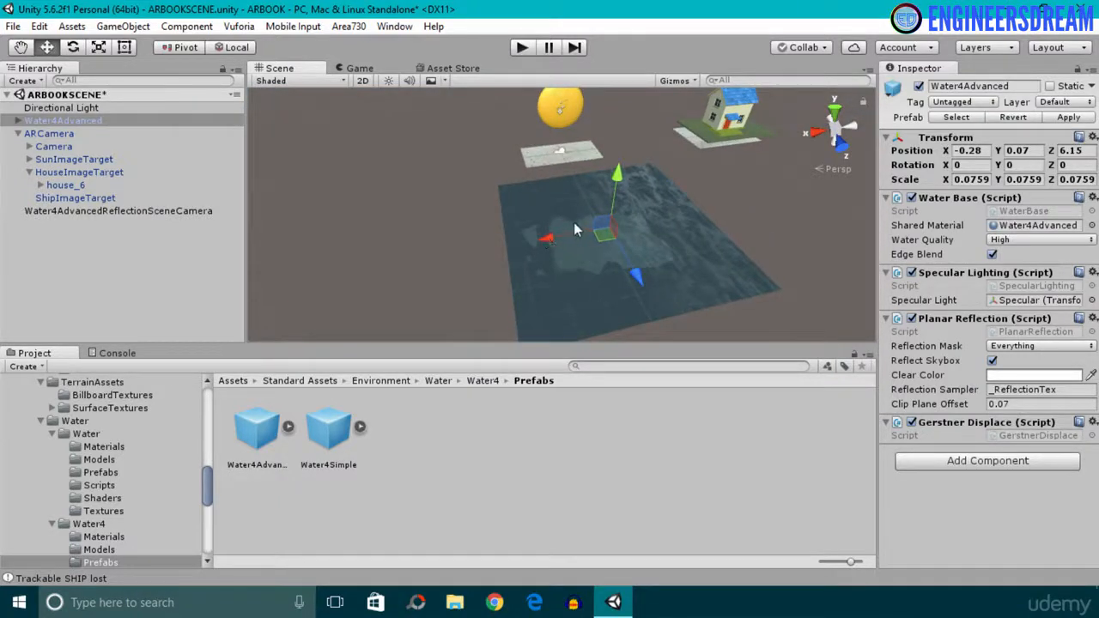
Step: Make Water4Advanced and Water4AdvancedReflectionSceneCamera children of ShipImageTarget
{"action": "left_click", "coordinate": [78, 276]}
{"action": "left_click", "coordinate": [87, 122]}
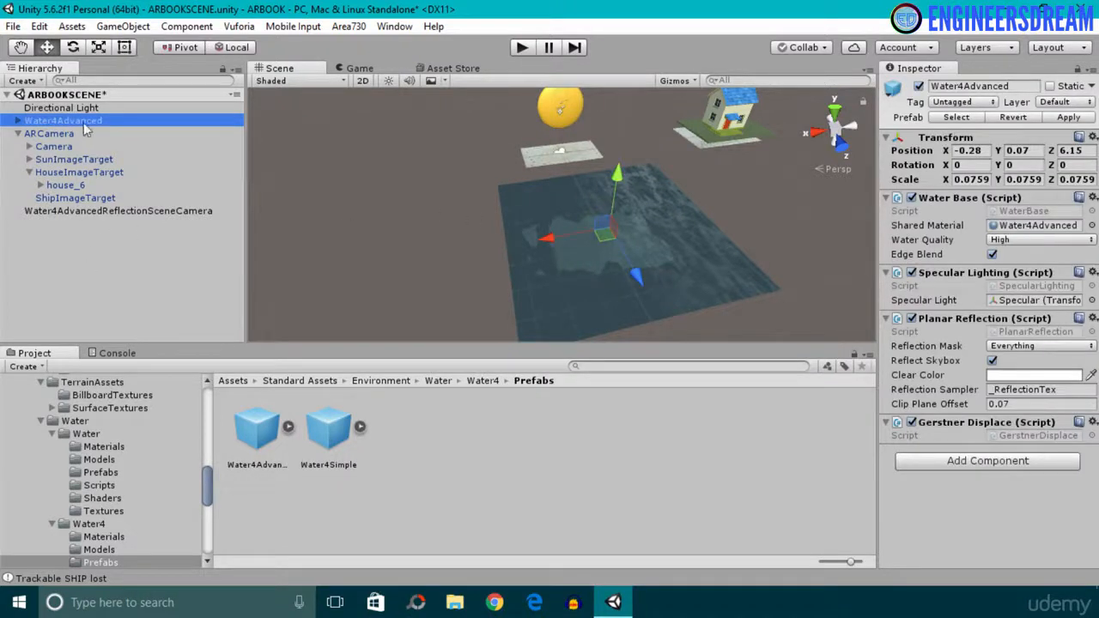
{"action": "left_click_drag", "start_coordinate": [68, 126], "coordinate": [90, 193]}
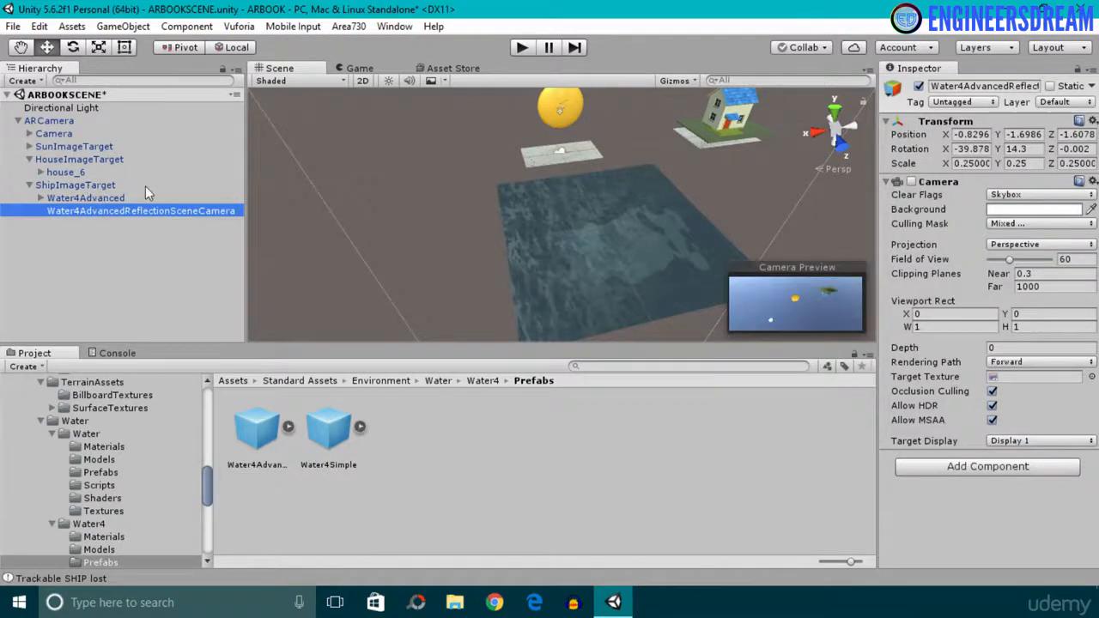
Step: Save the scene and test the water on the ship target in play mode
{"action": "left_click", "coordinate": [104, 186]}
{"action": "key", "text": "ctrl+s"}
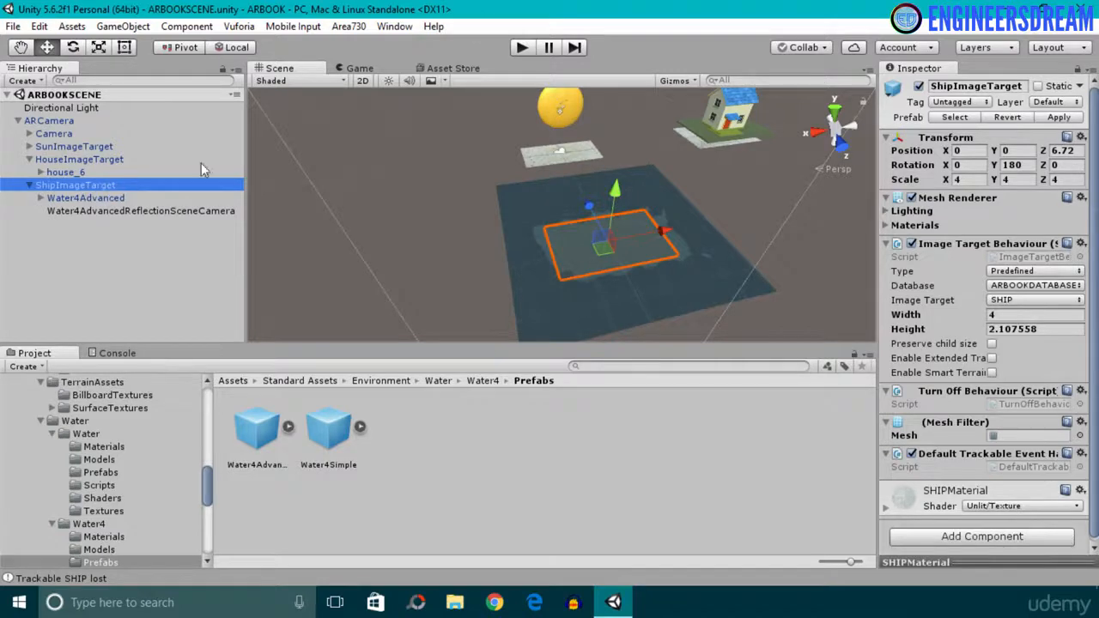
{"action": "left_click", "coordinate": [522, 48]}
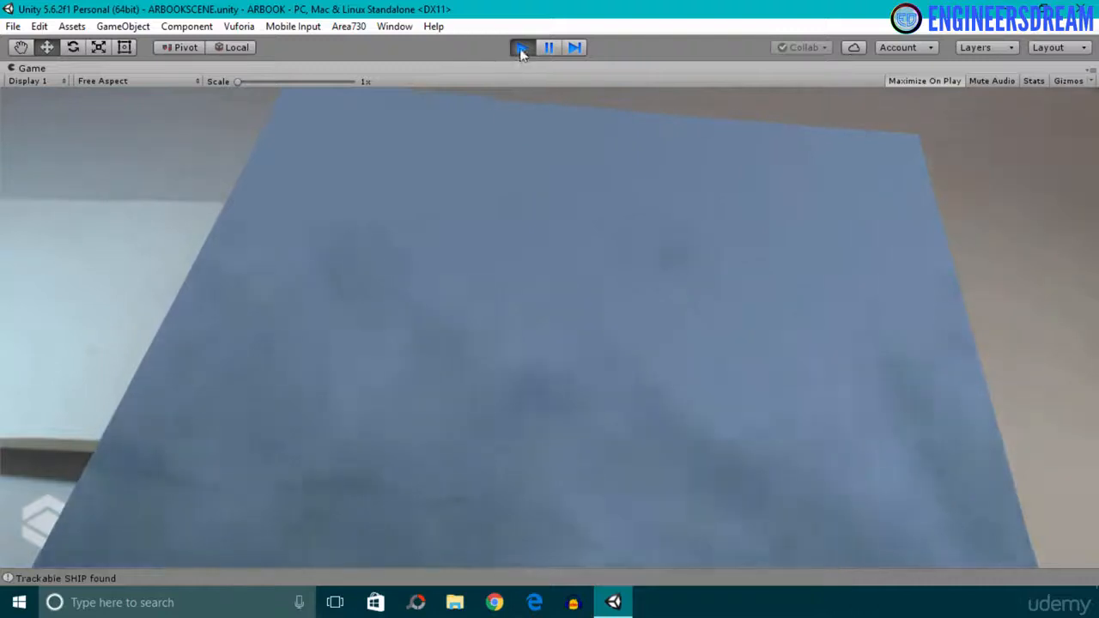
{"action": "left_click", "coordinate": [521, 48]}
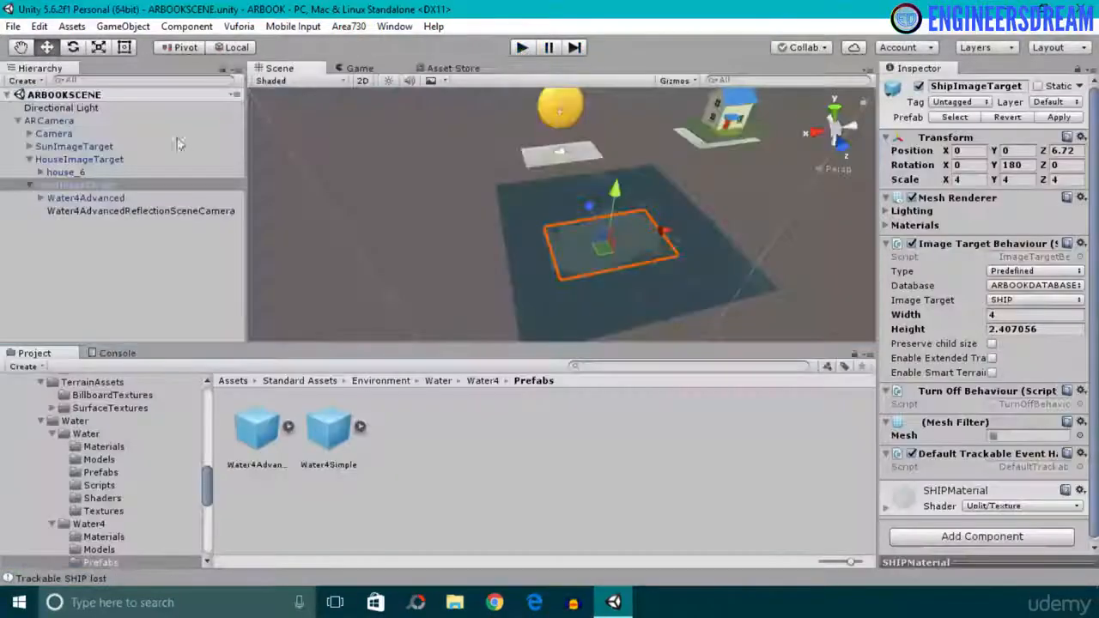
Step: Stretch Water4Advanced to a scale of about 0.0456 in X and 0.0244 in Z, and test it in play mode
{"action": "left_click", "coordinate": [80, 198]}
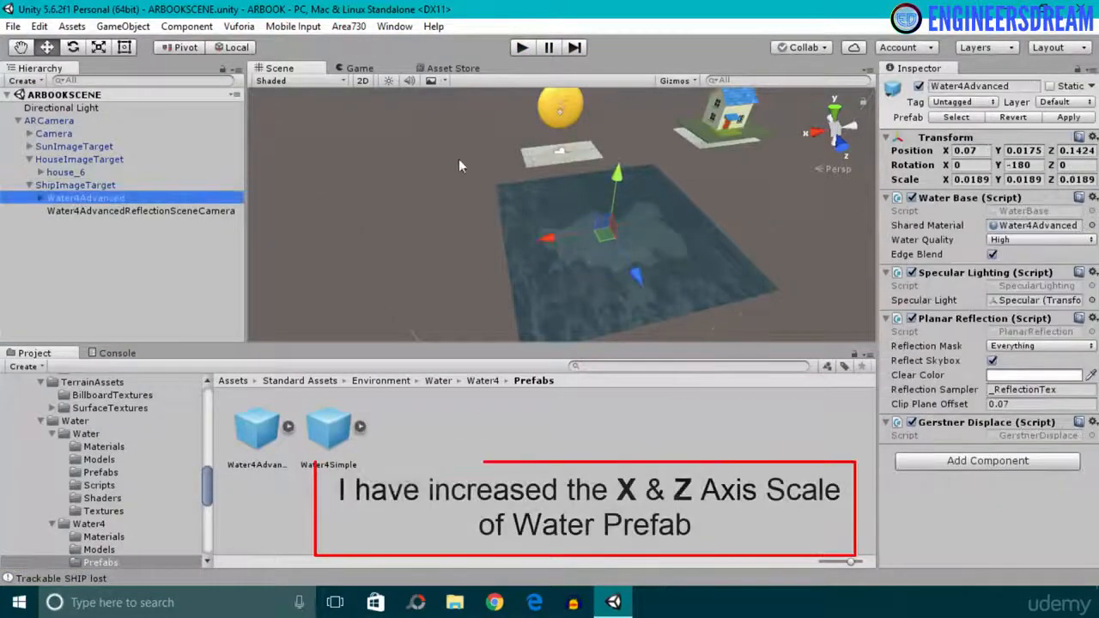
{"action": "key", "text": "r"}
{"action": "left_click_drag", "start_coordinate": [543, 243], "coordinate": [461, 259]}
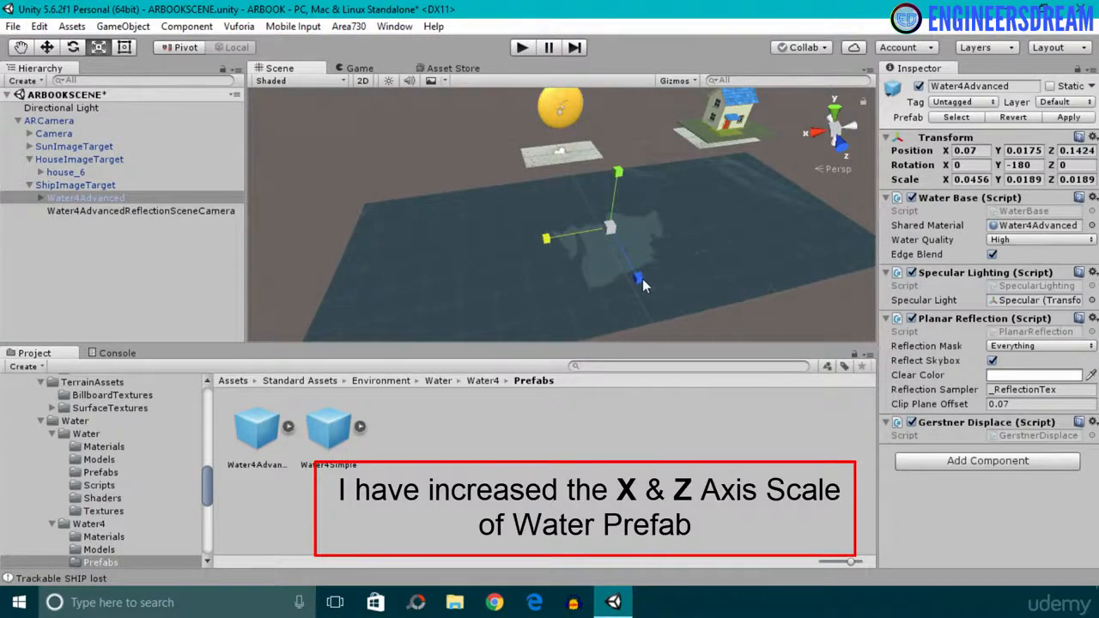
{"action": "left_click_drag", "start_coordinate": [642, 279], "coordinate": [657, 303]}
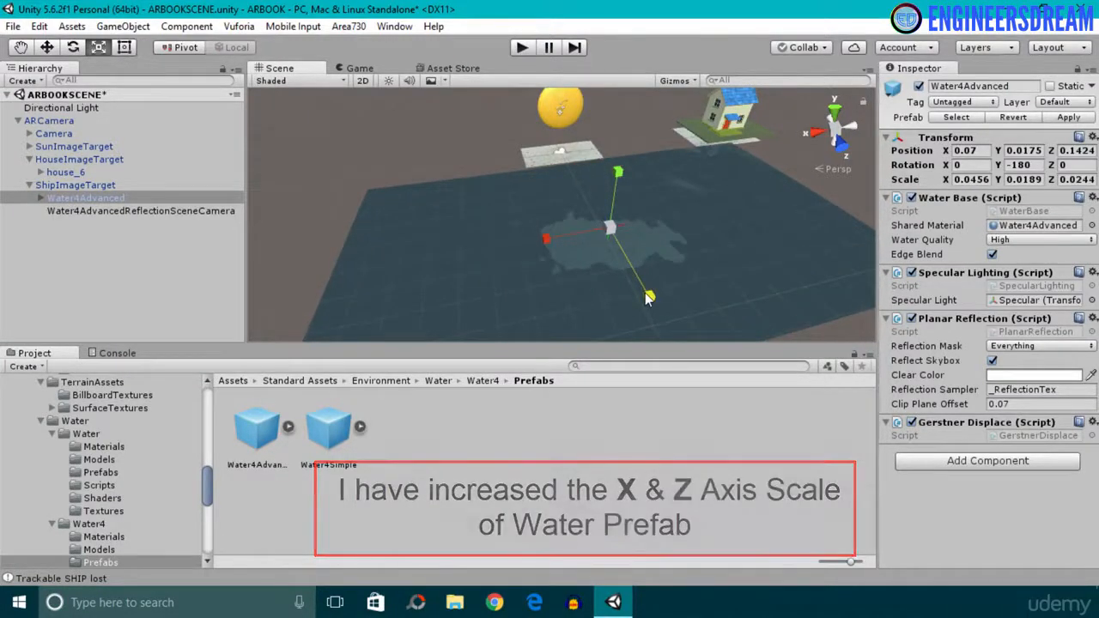
{"action": "left_click", "coordinate": [523, 48]}
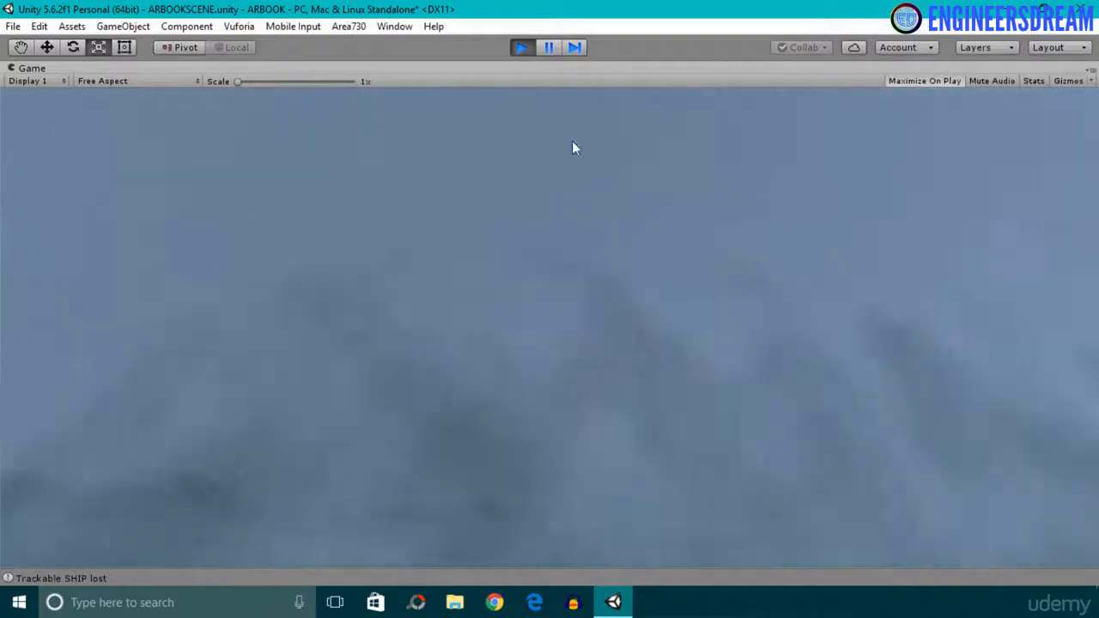
{"action": "left_click", "coordinate": [521, 48]}
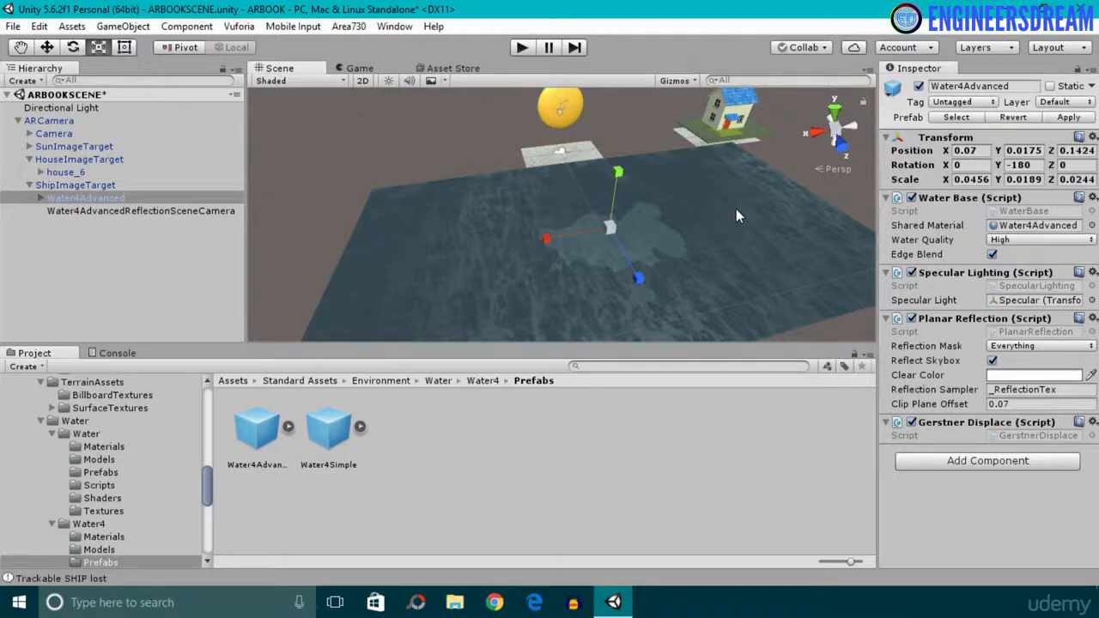
Step: Search the Asset Store for "ship" and limit the results to free packages
{"action": "left_click", "coordinate": [460, 68]}
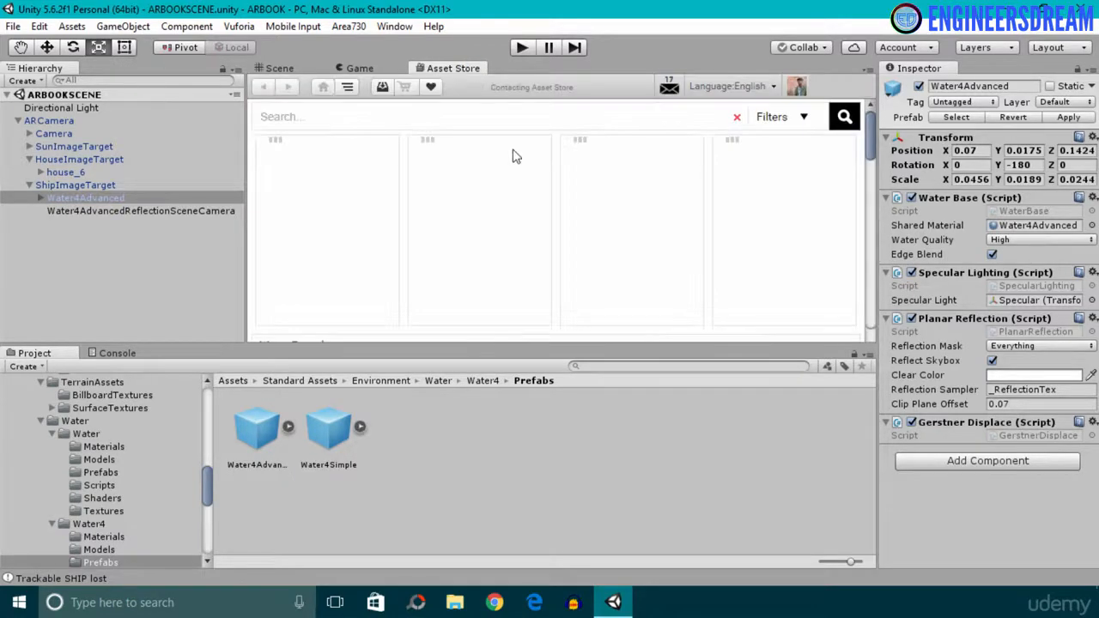
{"action": "left_click", "coordinate": [425, 113]}
{"action": "type", "text": "ship"}
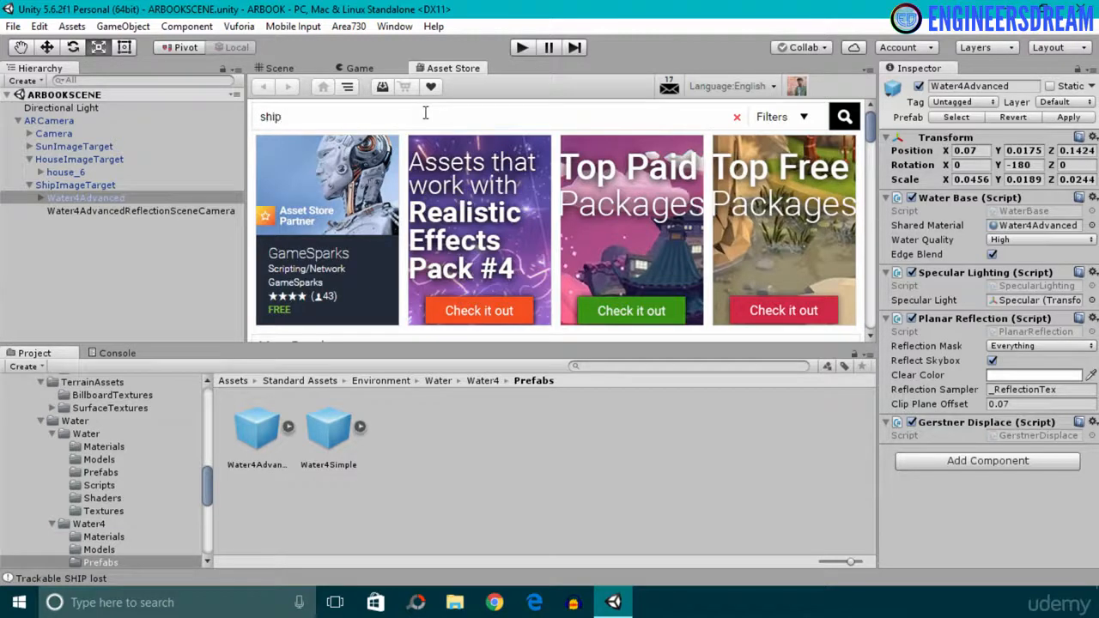
{"action": "key", "text": "Return"}
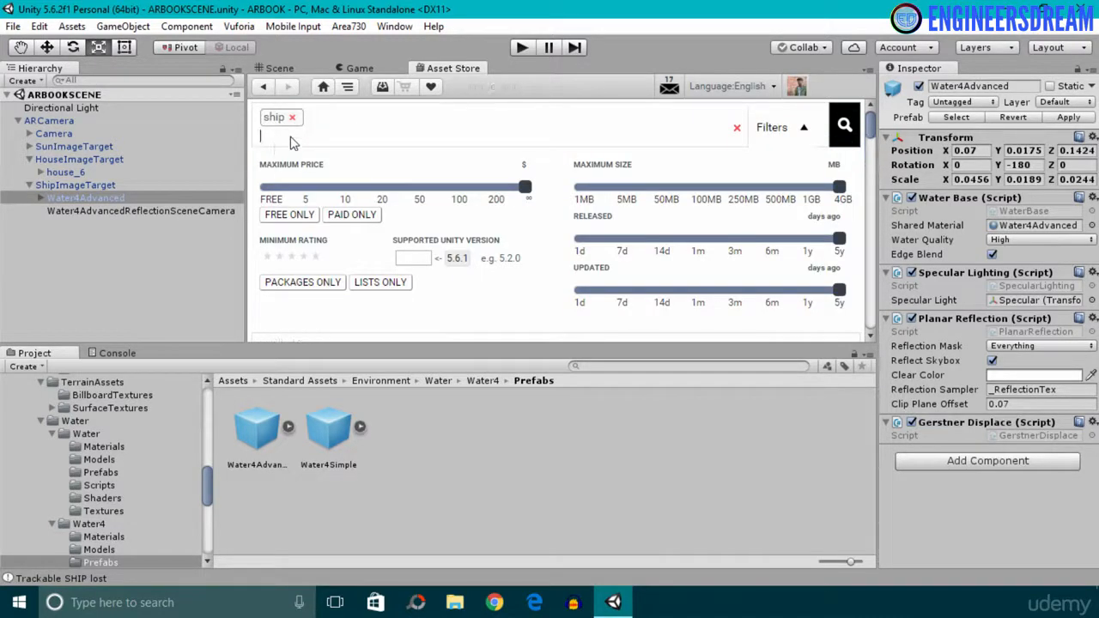
{"action": "left_click", "coordinate": [292, 215]}
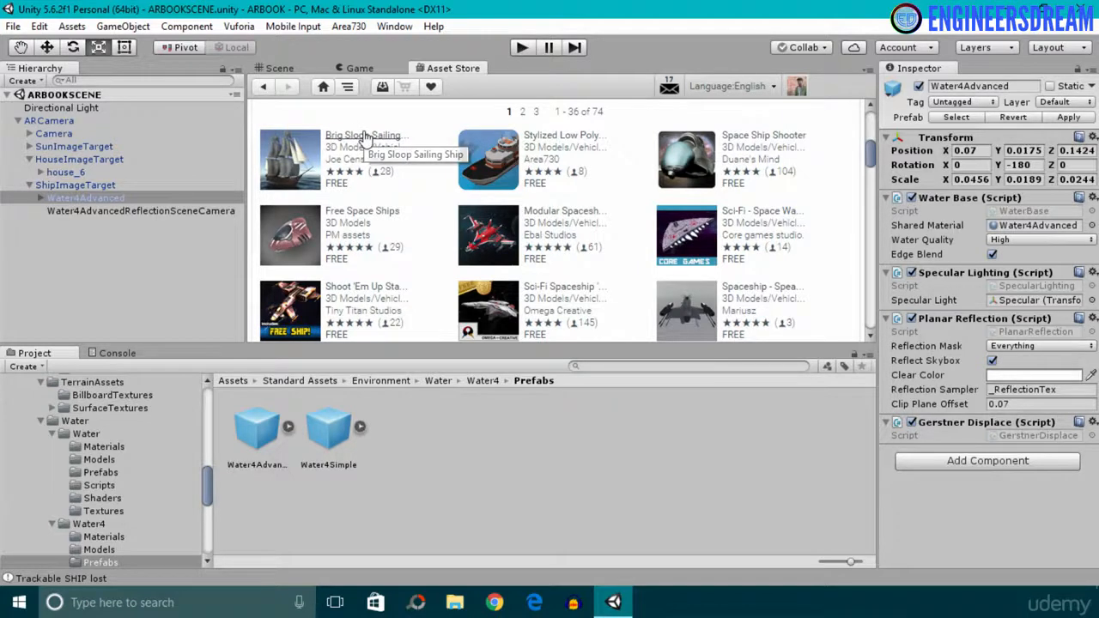
Step: Import the complete Brig Sloop Sailing Ship package into the project
{"action": "left_click", "coordinate": [365, 138]}
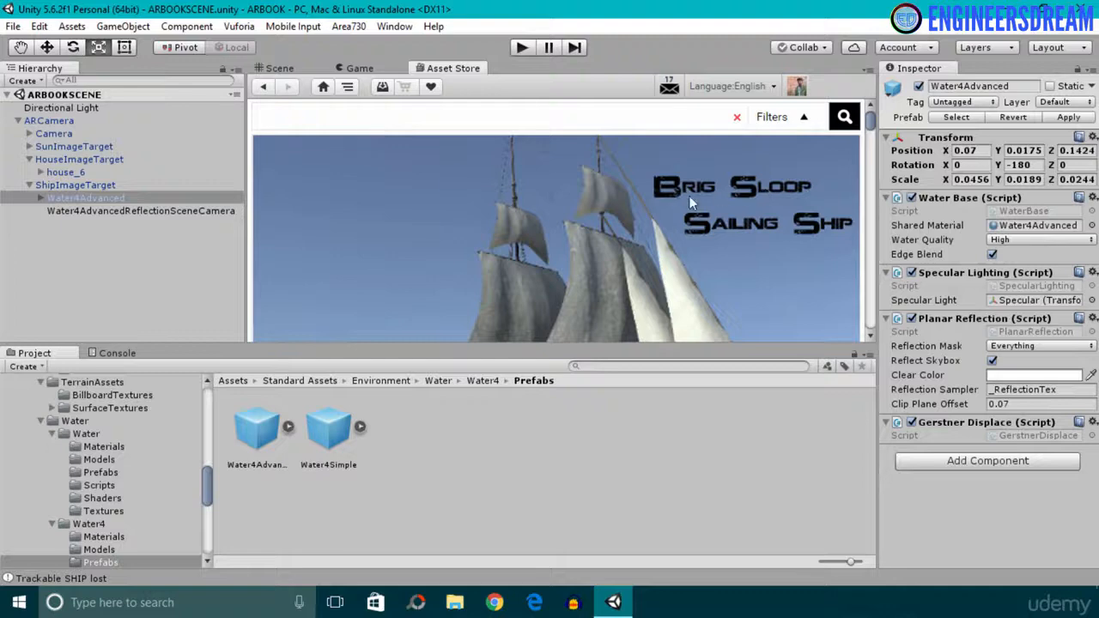
{"action": "scroll", "coordinate": [614, 179], "scroll_direction": "down", "scroll_amount": 5}
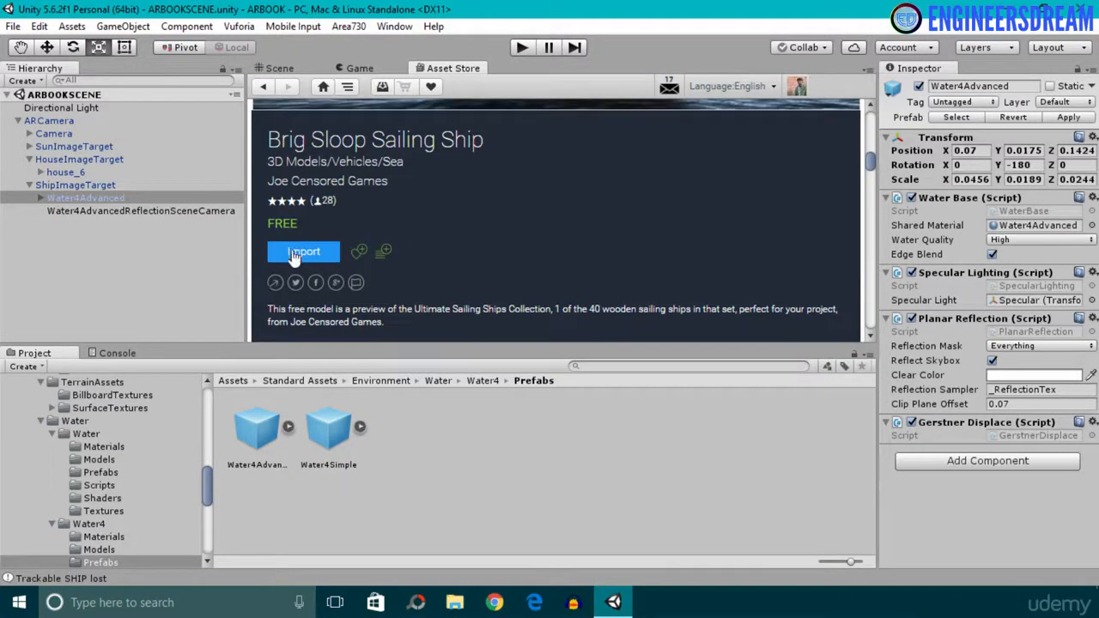
{"action": "left_click", "coordinate": [294, 254]}
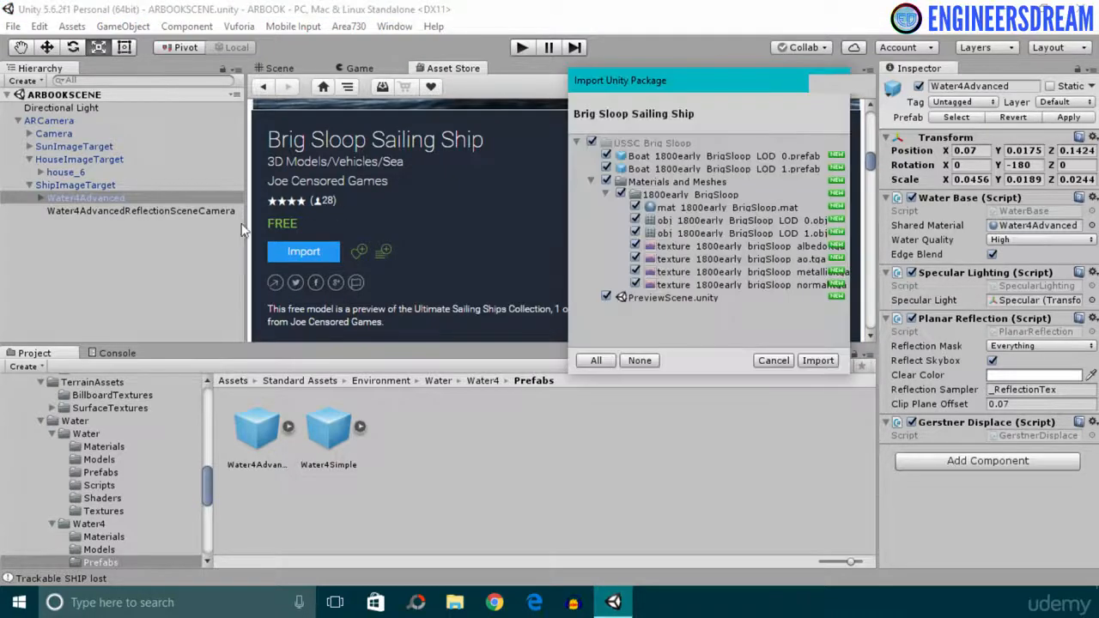
{"action": "left_click", "coordinate": [808, 360]}
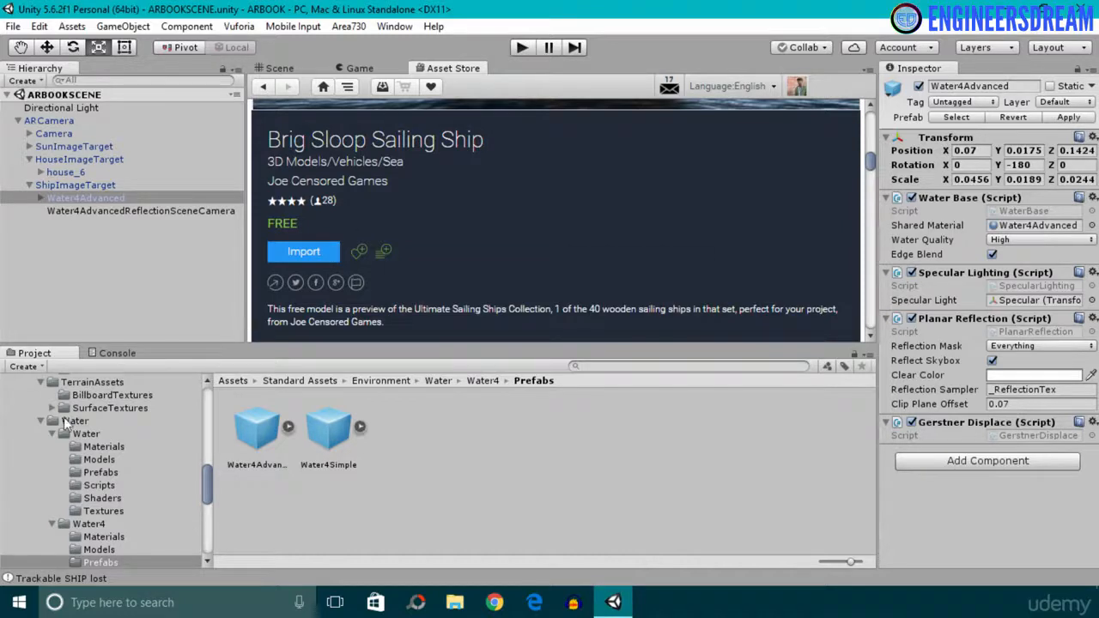
Step: Open the USSC Brig Sloop folder in Assets and switch back to the Scene view
{"action": "scroll", "coordinate": [68, 421], "scroll_direction": "up", "scroll_amount": 15}
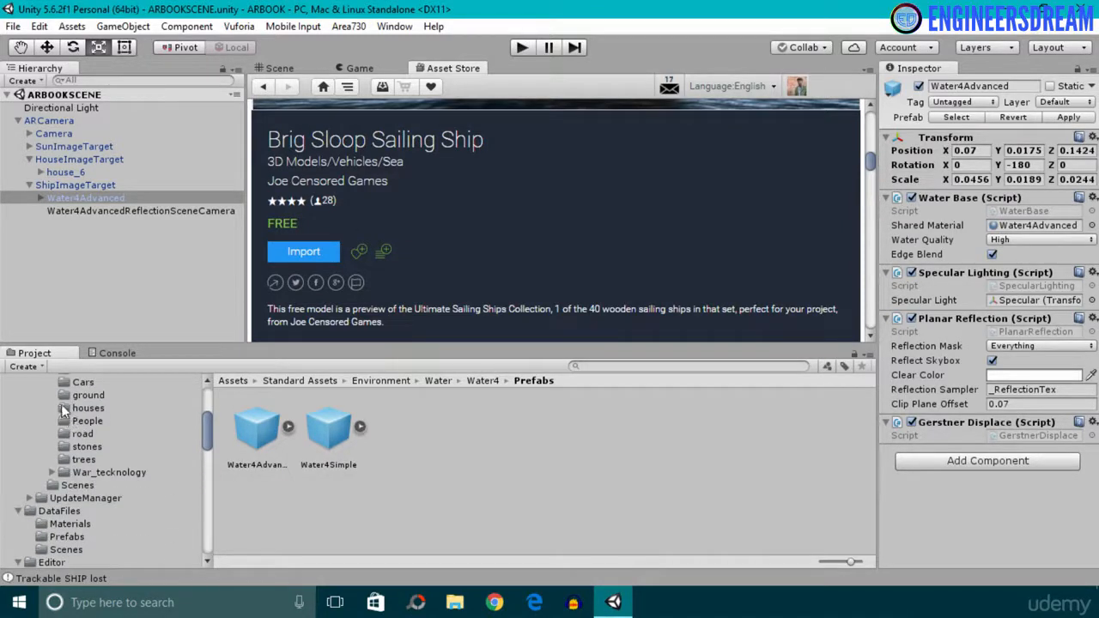
{"action": "left_click", "coordinate": [35, 458]}
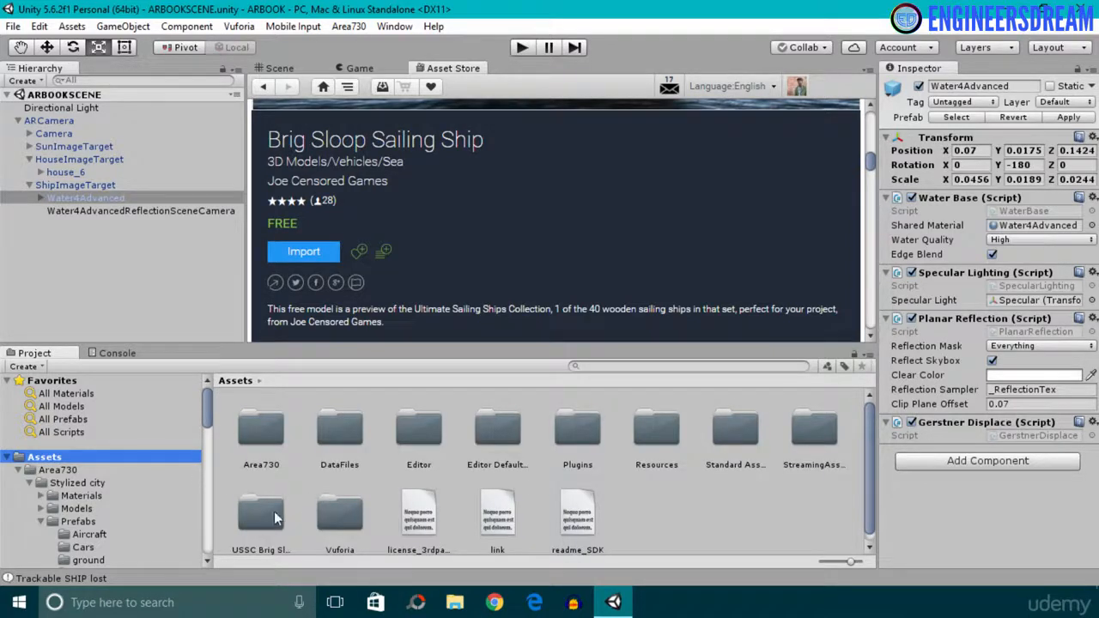
{"action": "left_click", "coordinate": [254, 515]}
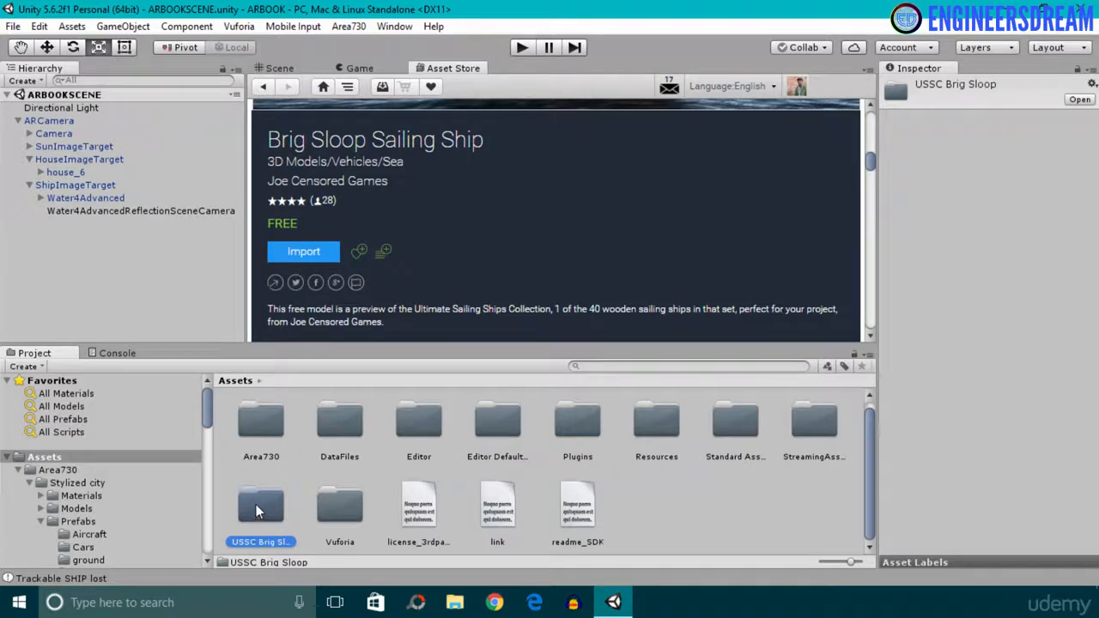
{"action": "double_click", "coordinate": [256, 504]}
{"action": "left_click", "coordinate": [284, 68]}
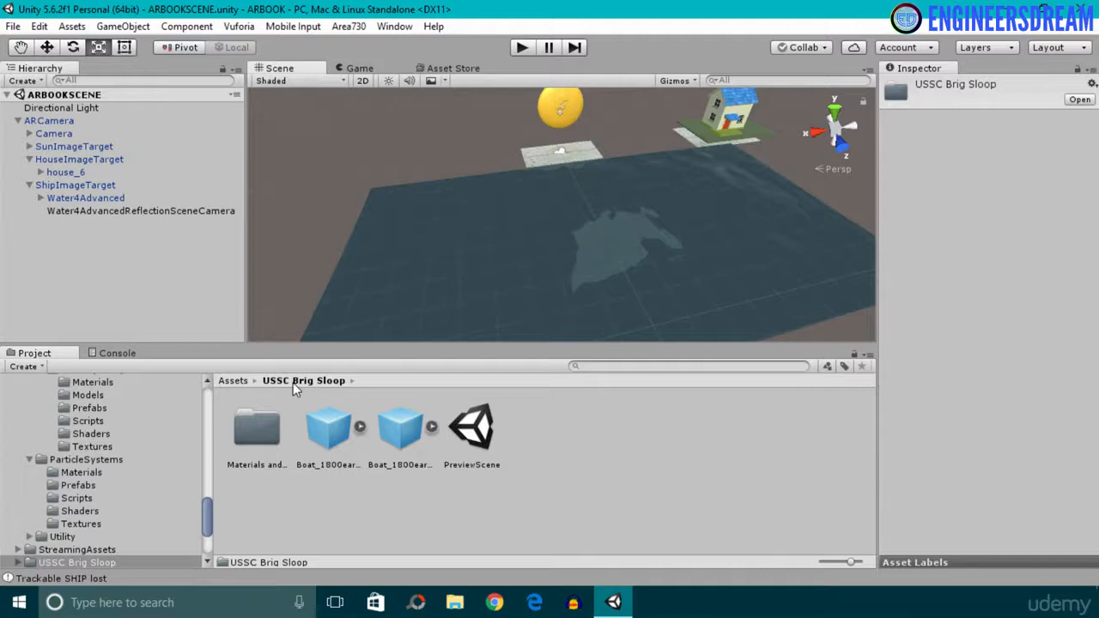
Step: Place the Boat_1800early_BrigSloop_LOD_0 prefab in the scene above the water surface
{"action": "left_click", "coordinate": [329, 446]}
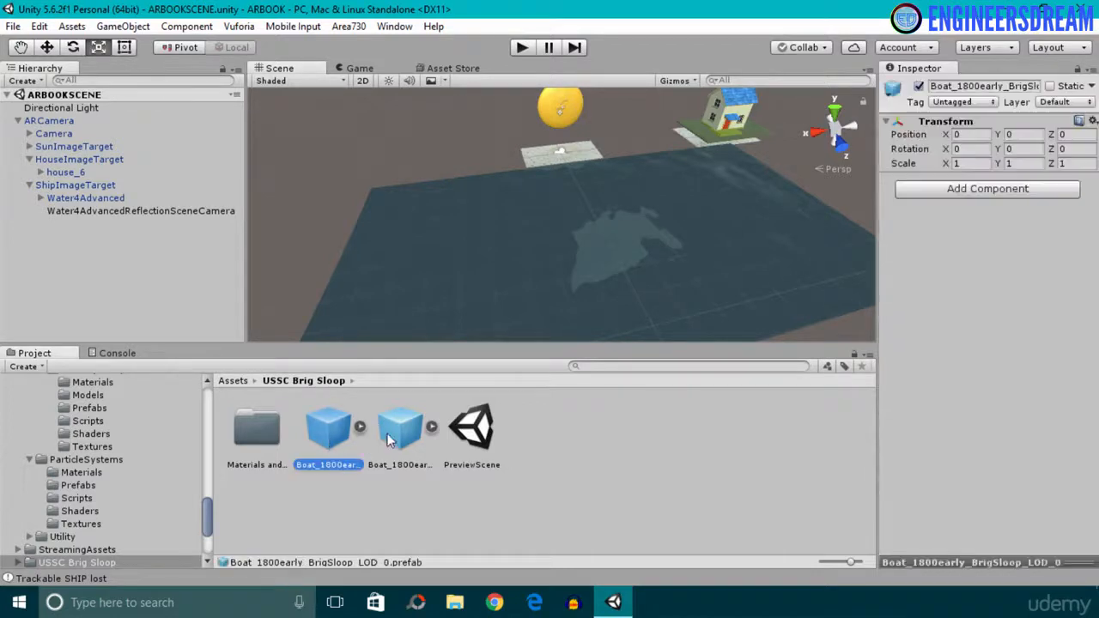
{"action": "left_click", "coordinate": [417, 431]}
{"action": "left_click", "coordinate": [317, 433]}
{"action": "left_click", "coordinate": [412, 417]}
{"action": "scroll", "coordinate": [293, 176], "scroll_direction": "down", "scroll_amount": 3}
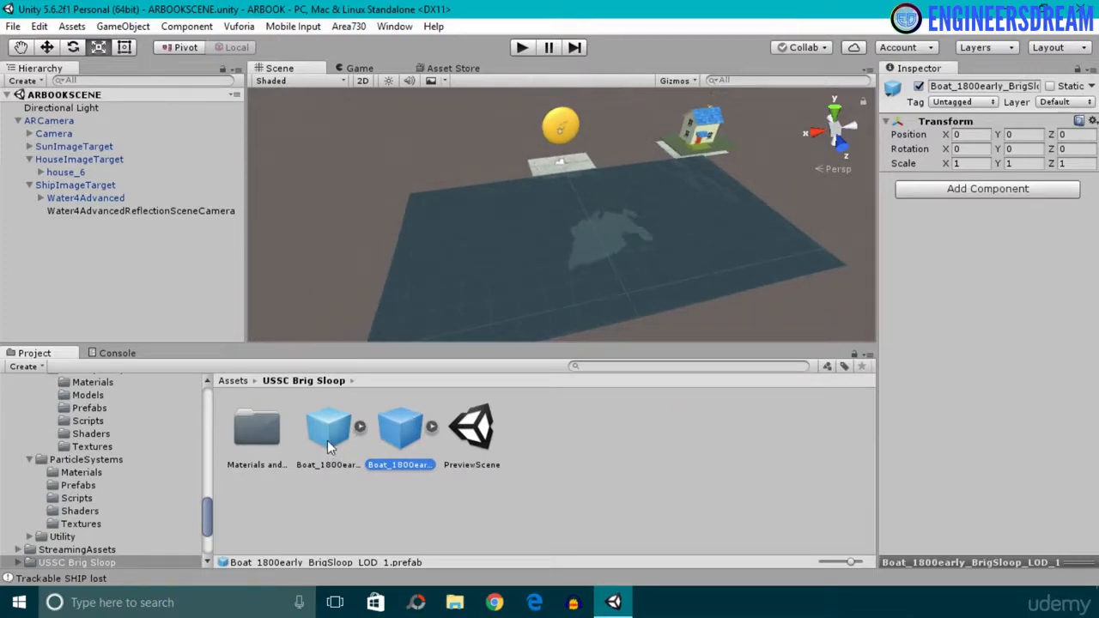
{"action": "left_click_drag", "start_coordinate": [327, 440], "coordinate": [590, 176]}
{"action": "scroll", "coordinate": [581, 169], "scroll_direction": "down", "scroll_amount": 10}
{"action": "left_click_drag", "start_coordinate": [700, 221], "coordinate": [765, 210], "text": "alt"}
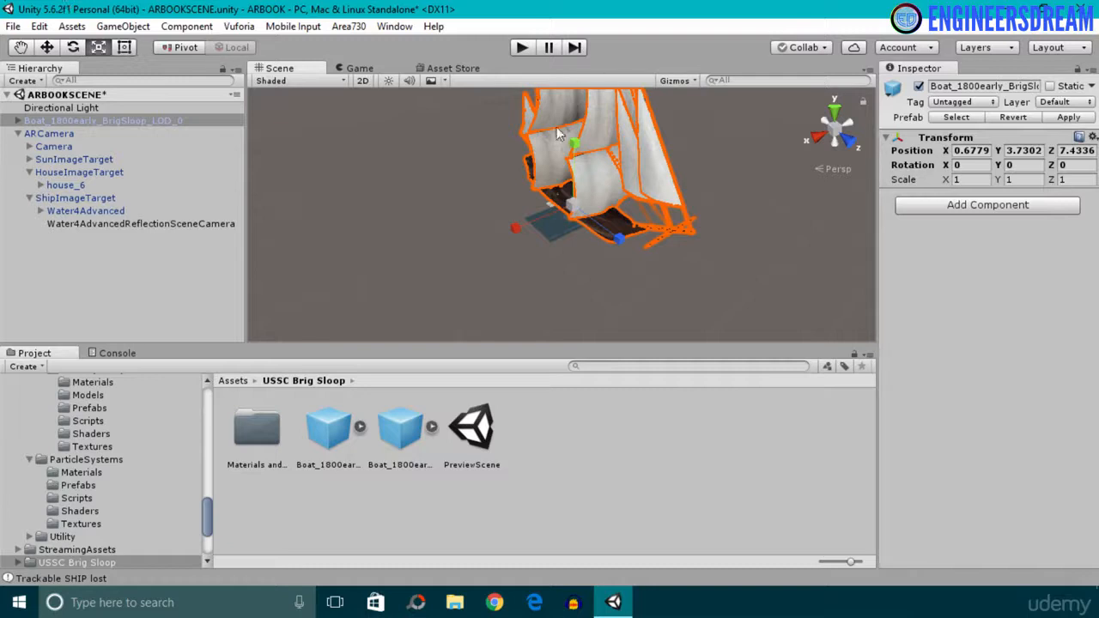
Step: Scale the boat down uniformly to about 0.0992 and set its Y position to 0.1
{"action": "left_click_drag", "start_coordinate": [567, 209], "coordinate": [447, 198]}
{"action": "double_click", "coordinate": [84, 120]}
{"action": "left_click", "coordinate": [1022, 151]}
{"action": "type", "text": "0"}
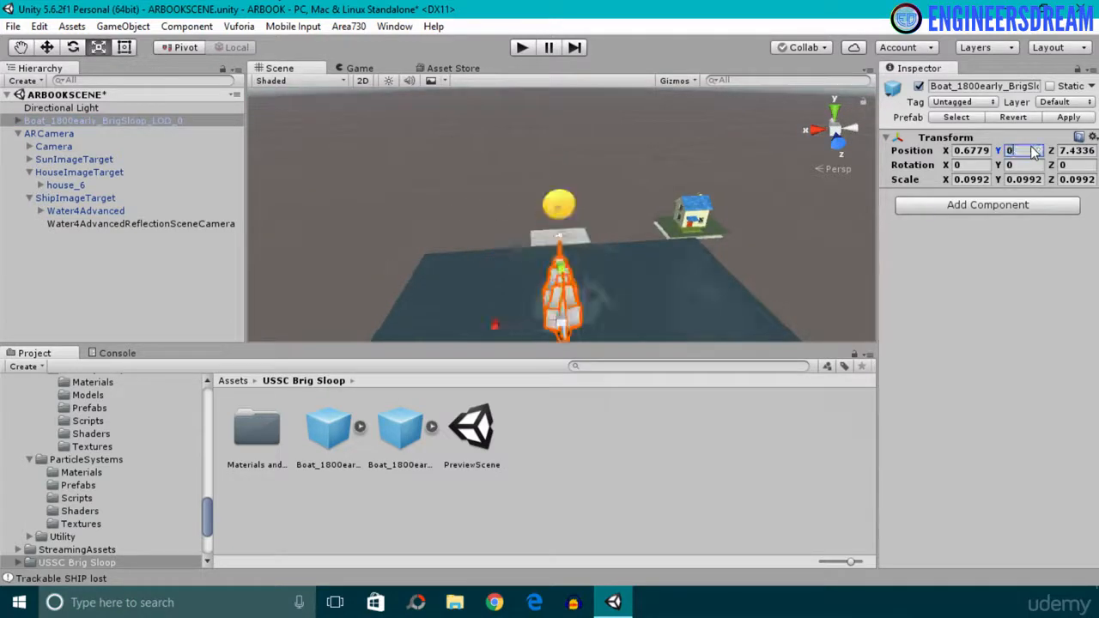
{"action": "type", "text": ".1"}
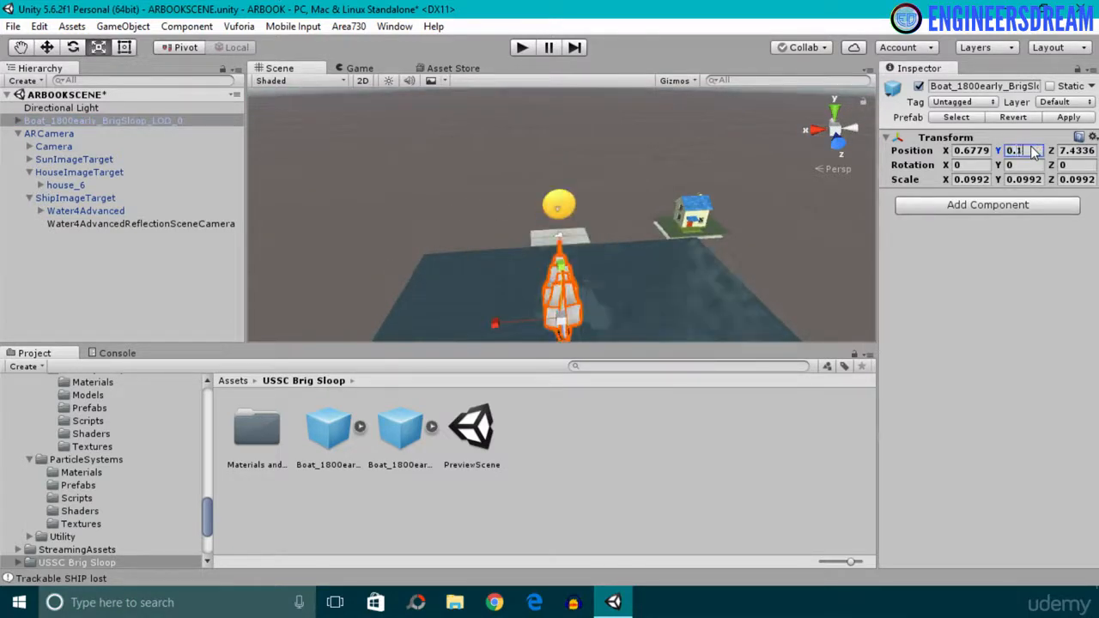
{"action": "double_click", "coordinate": [49, 117]}
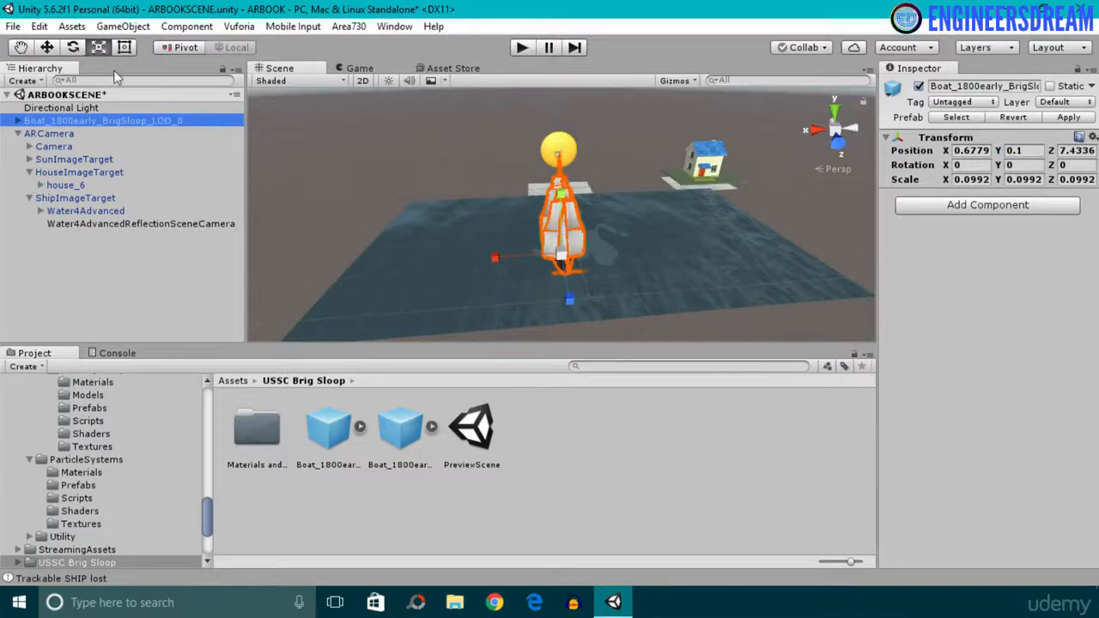
Step: Examine from the side and at an angle how the boat's hull sits in the water
{"action": "left_click_drag", "start_coordinate": [344, 193], "coordinate": [656, 91], "text": "alt"}
{"action": "scroll", "coordinate": [571, 255], "scroll_direction": "up", "scroll_amount": 5}
{"action": "left_click_drag", "start_coordinate": [571, 255], "coordinate": [659, 162], "text": "alt"}
{"action": "scroll", "coordinate": [584, 256], "scroll_direction": "up", "scroll_amount": 3}
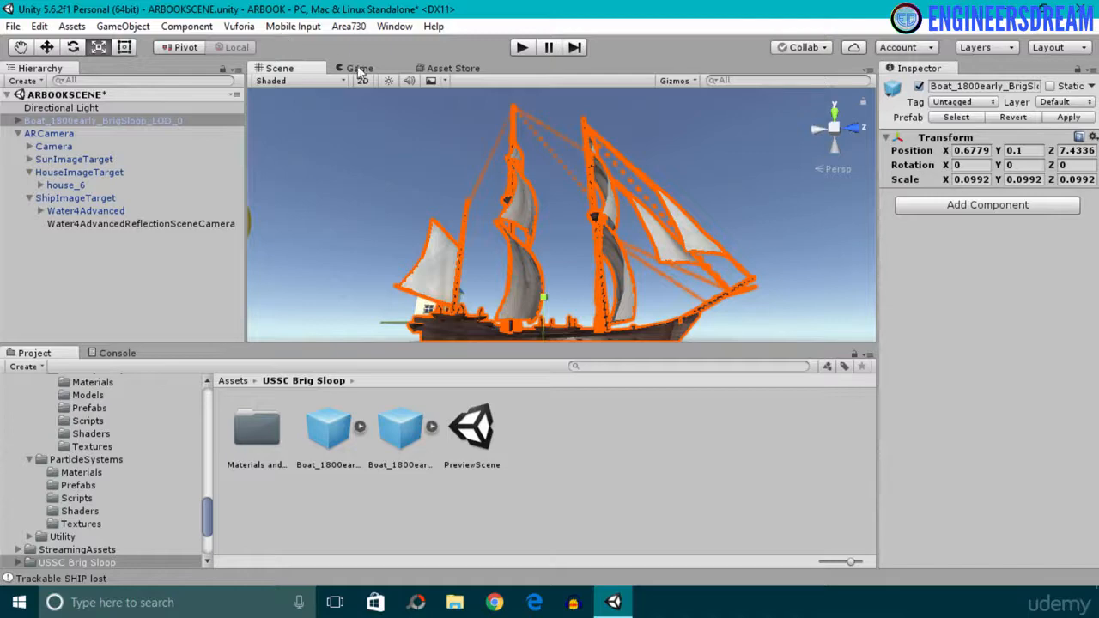
{"action": "left_click", "coordinate": [21, 48]}
{"action": "left_click_drag", "start_coordinate": [465, 183], "coordinate": [466, 148]}
{"action": "left_click_drag", "start_coordinate": [550, 234], "coordinate": [584, 304], "text": "alt"}
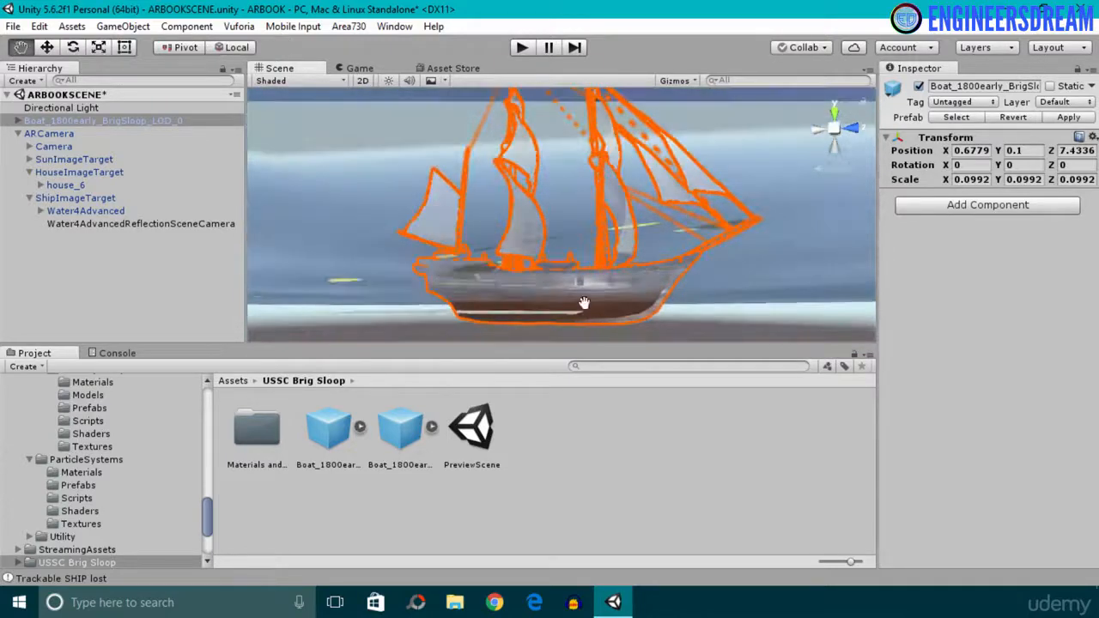
{"action": "left_click_drag", "start_coordinate": [684, 277], "coordinate": [628, 287], "text": "alt"}
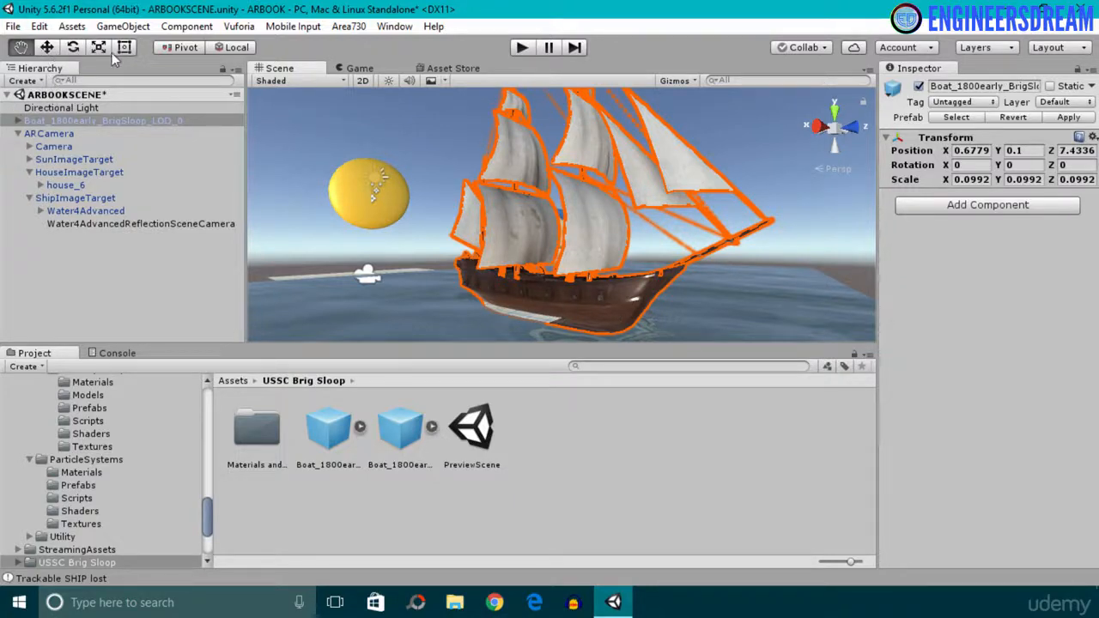
Step: Rotate the boat about its vertical axis, setting its Y rotation to 90
{"action": "left_click_drag", "start_coordinate": [584, 128], "coordinate": [481, 255], "text": "alt"}
{"action": "scroll", "coordinate": [555, 201], "scroll_direction": "down", "scroll_amount": 4, "text": "alt"}
{"action": "left_click", "coordinate": [73, 47]}
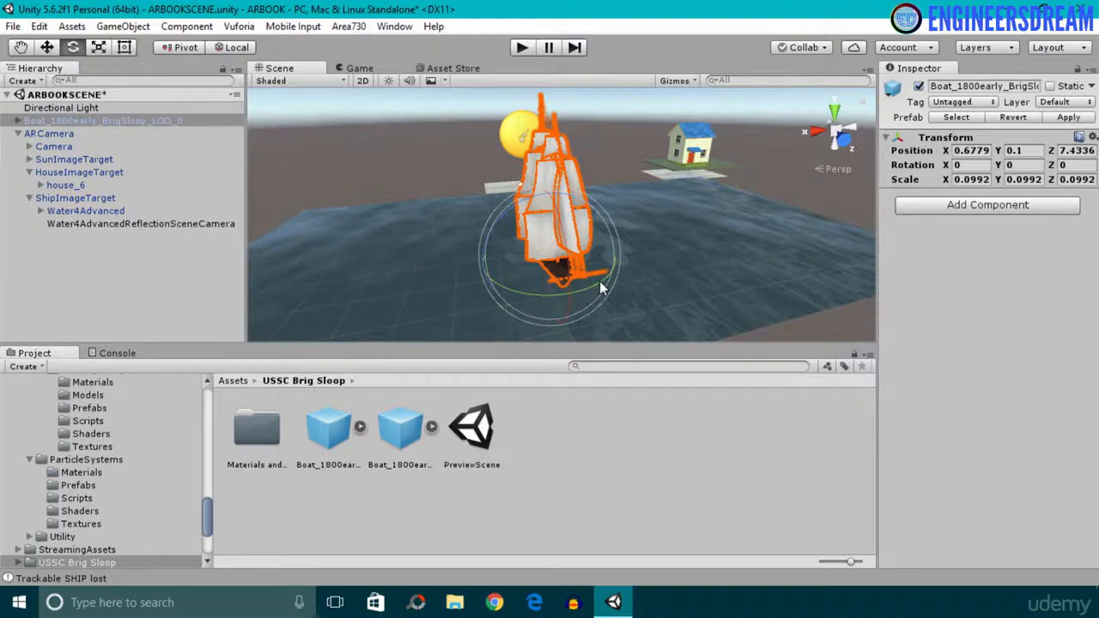
{"action": "left_click_drag", "start_coordinate": [601, 290], "coordinate": [563, 285]}
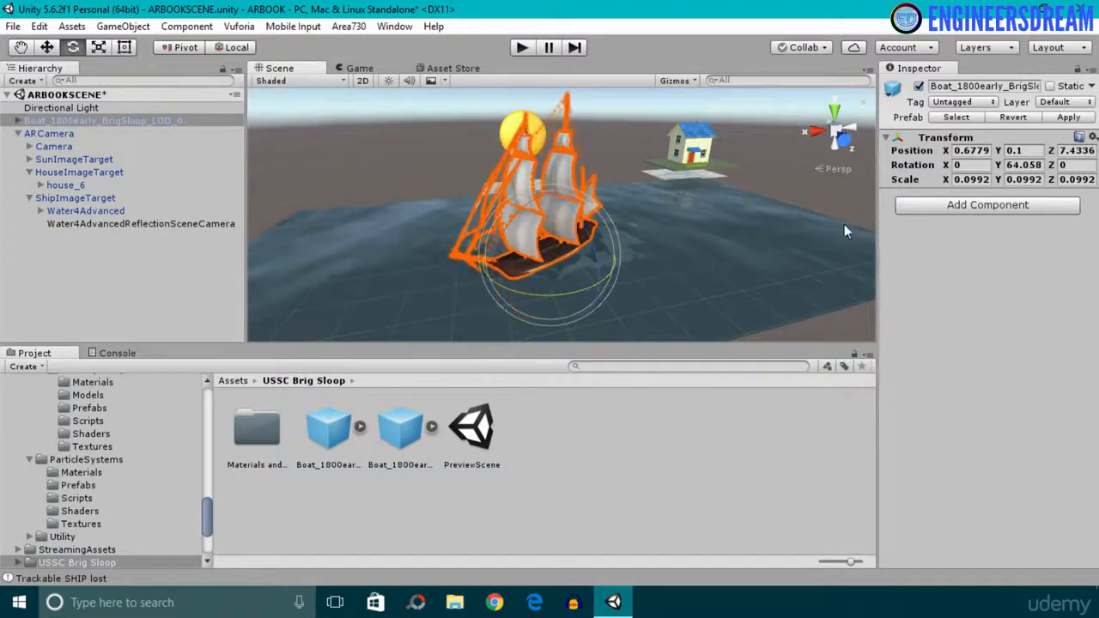
{"action": "left_click", "coordinate": [1037, 166]}
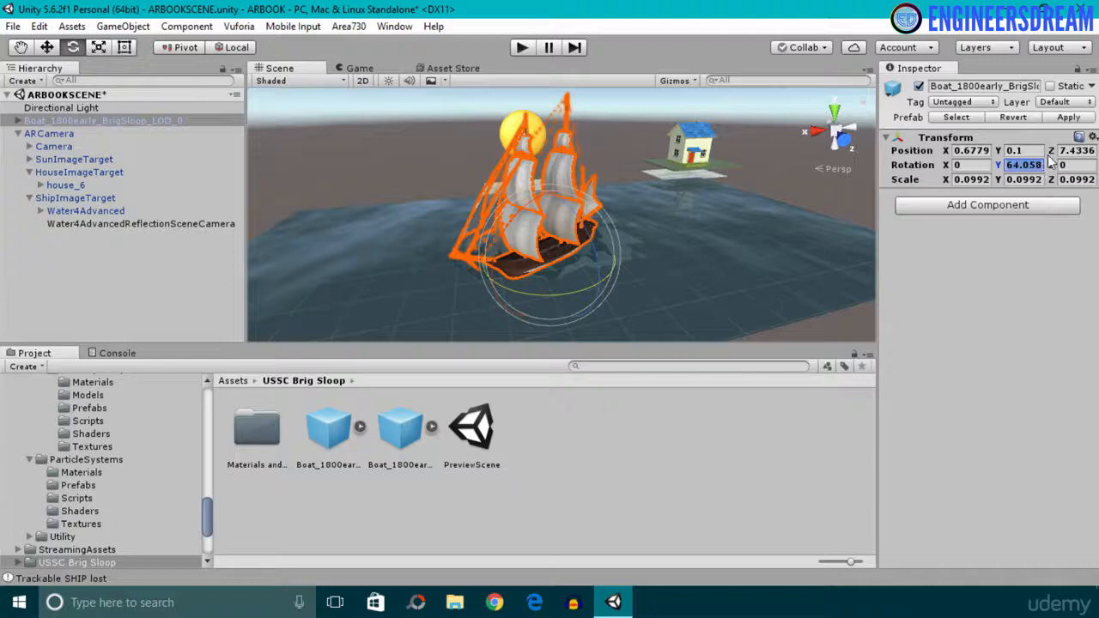
{"action": "type", "text": "90"}
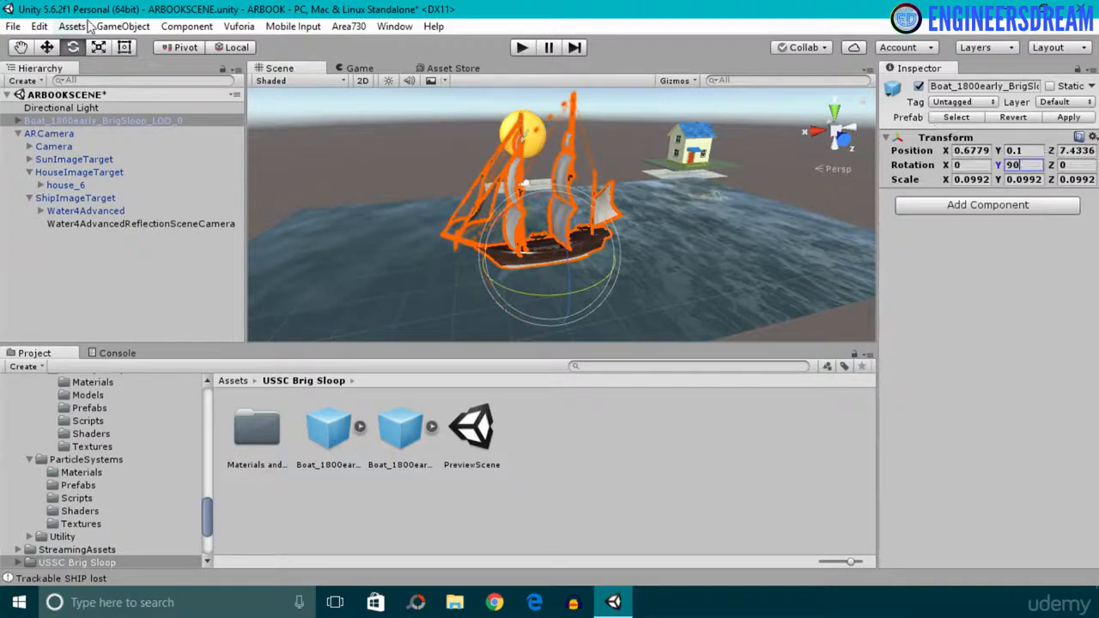
Step: Move the boat across the water over the ship image target, to X -0.6 and Z 6.6
{"action": "left_click_drag", "start_coordinate": [592, 167], "coordinate": [514, 309], "text": "alt"}
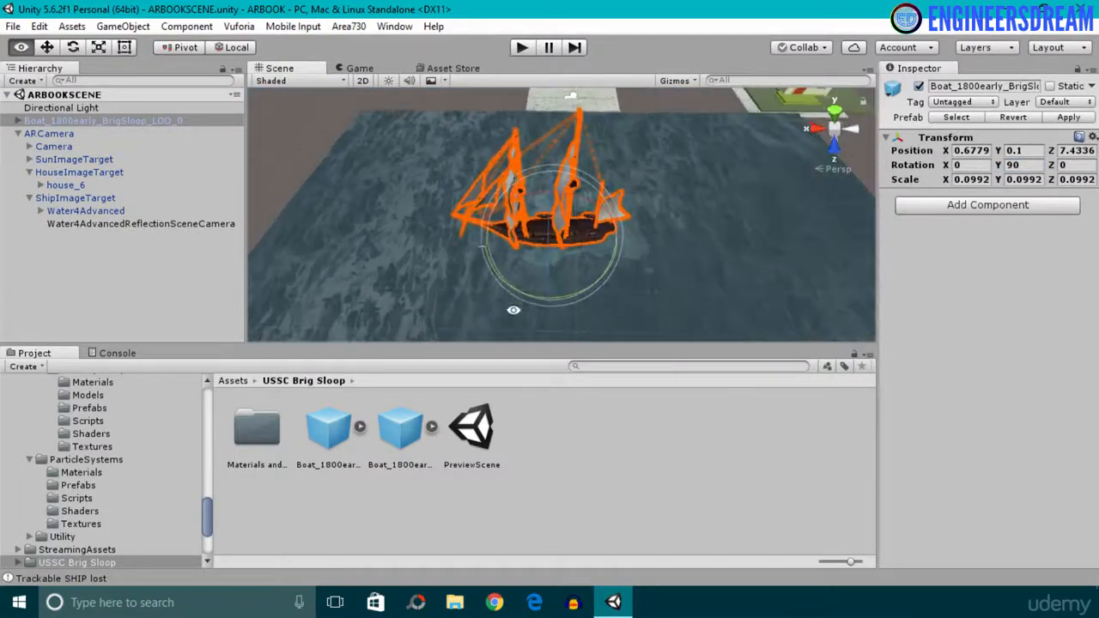
{"action": "left_click", "coordinate": [47, 48]}
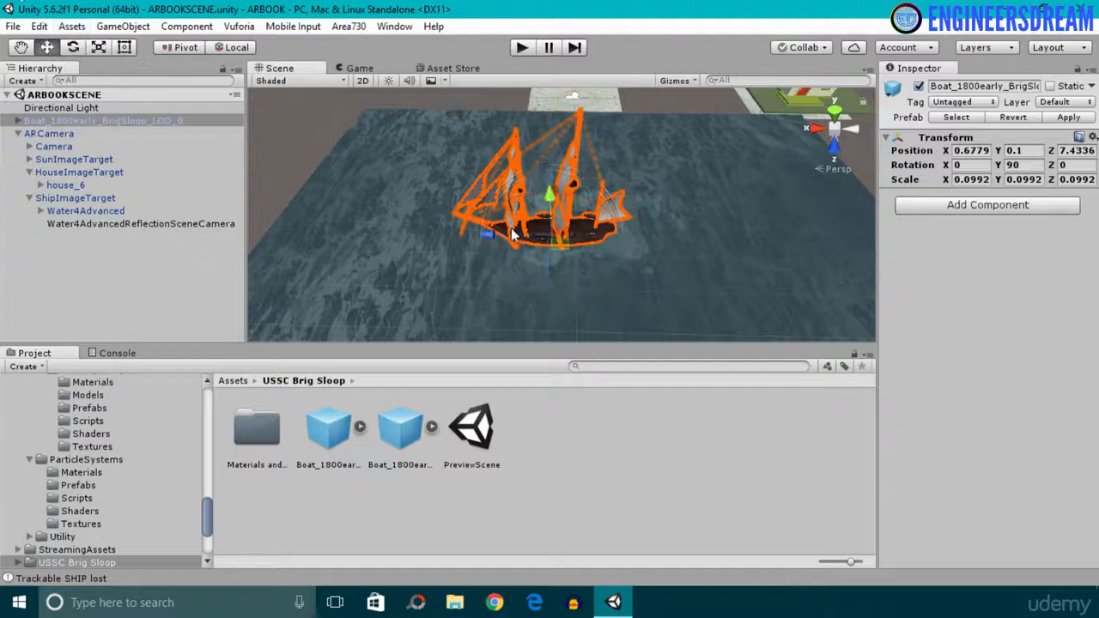
{"action": "left_click_drag", "start_coordinate": [513, 234], "coordinate": [656, 205]}
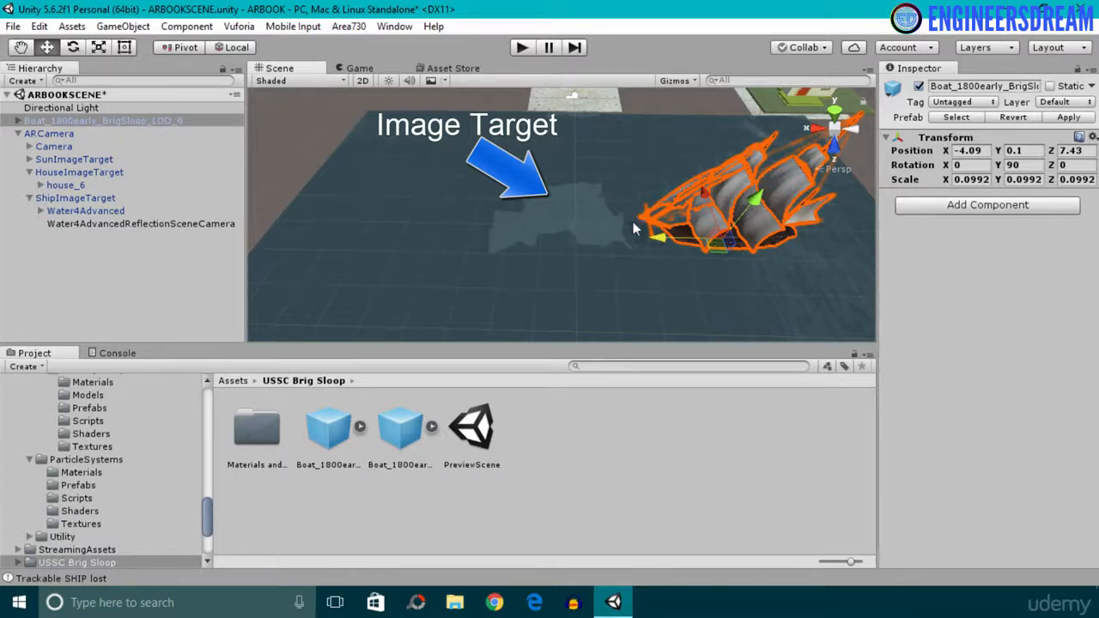
{"action": "left_click_drag", "start_coordinate": [666, 240], "coordinate": [542, 239]}
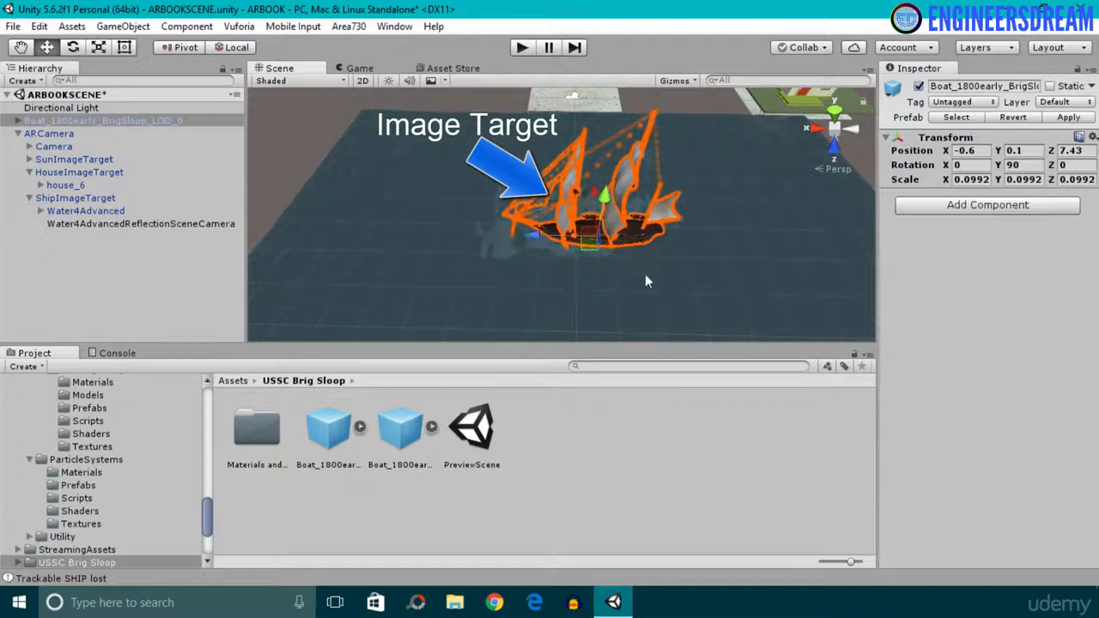
{"action": "left_click", "coordinate": [632, 238]}
{"action": "left_click", "coordinate": [631, 238]}
{"action": "left_click_drag", "start_coordinate": [632, 238], "coordinate": [540, 227], "text": "alt"}
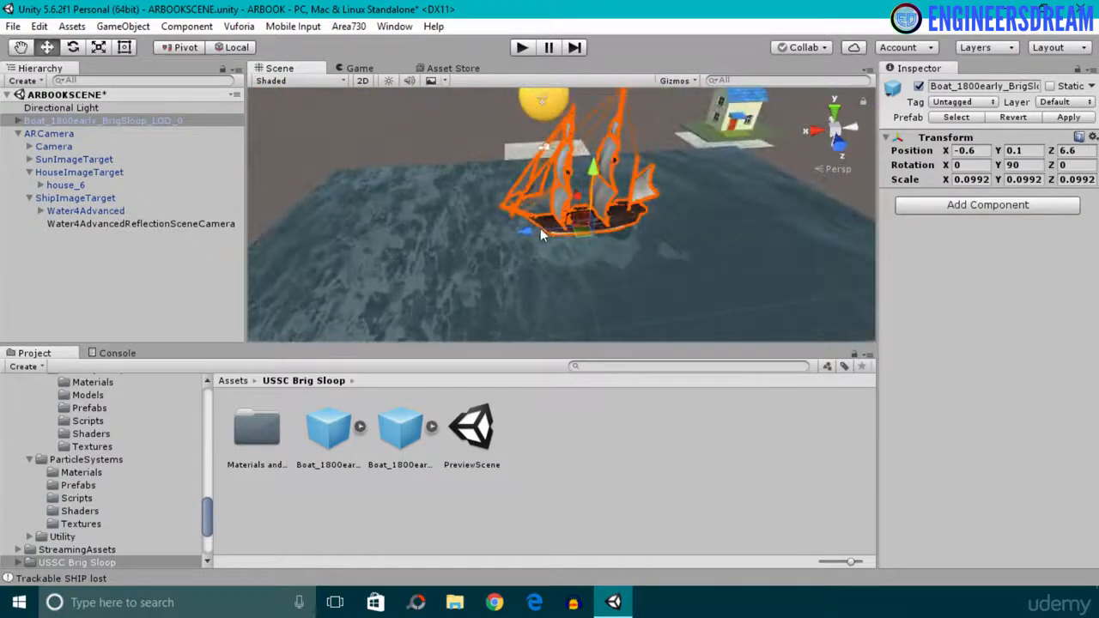
Step: Make the boat a child of ShipImageTarget and test the scene briefly in Play mode
{"action": "left_click_drag", "start_coordinate": [74, 119], "coordinate": [82, 196]}
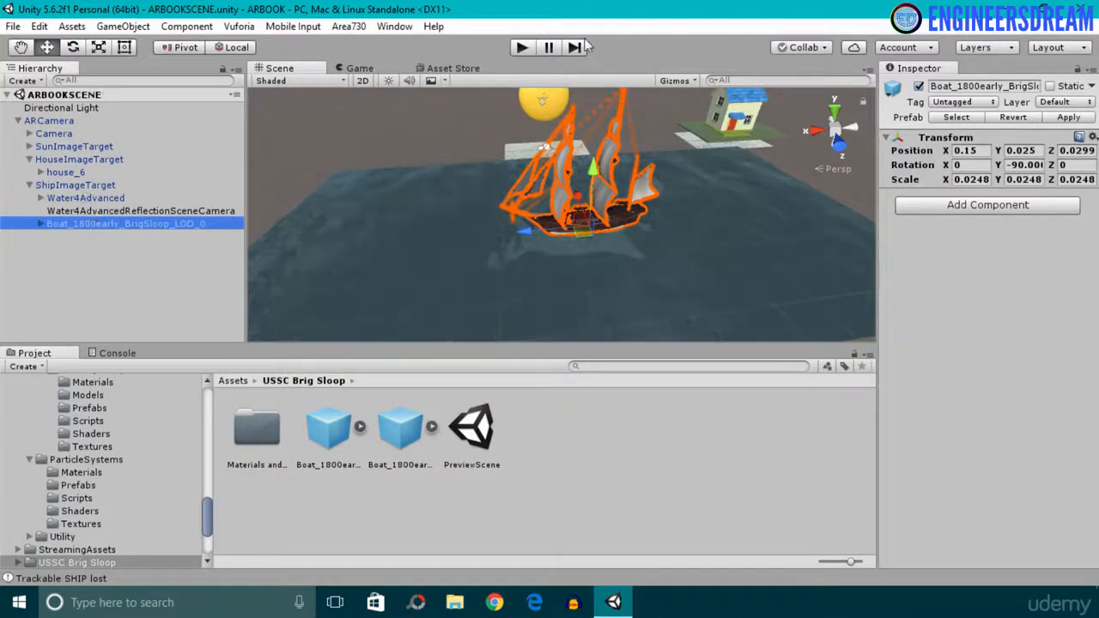
{"action": "left_click", "coordinate": [522, 48]}
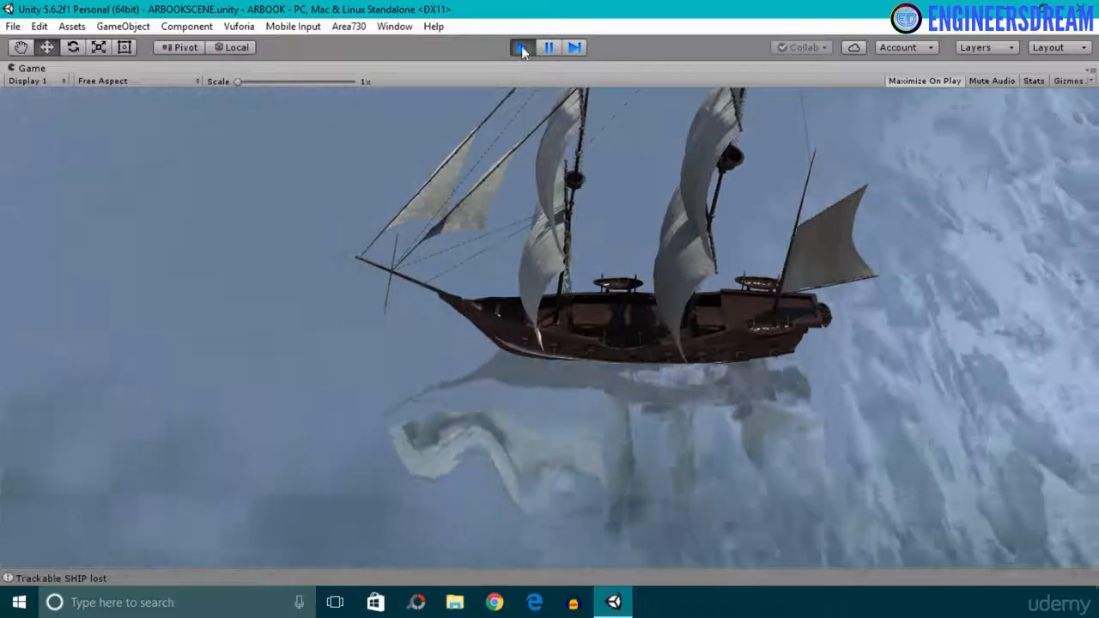
{"action": "left_click", "coordinate": [522, 45]}
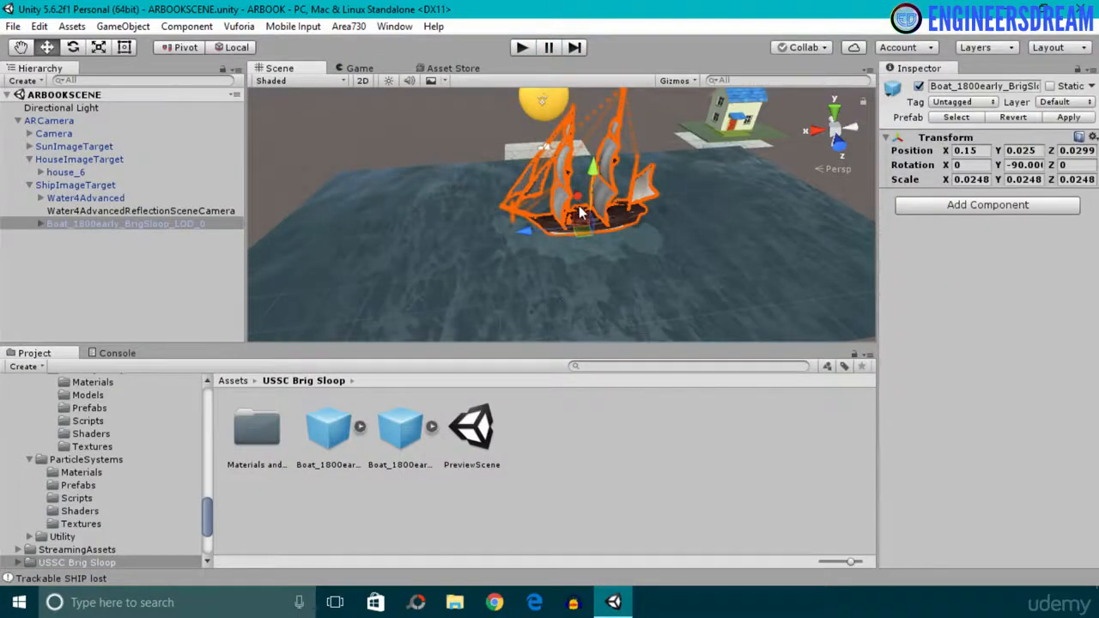
Step: Create a folder named Scripts inside the DataFiles folder of Assets
{"action": "left_click", "coordinate": [237, 382]}
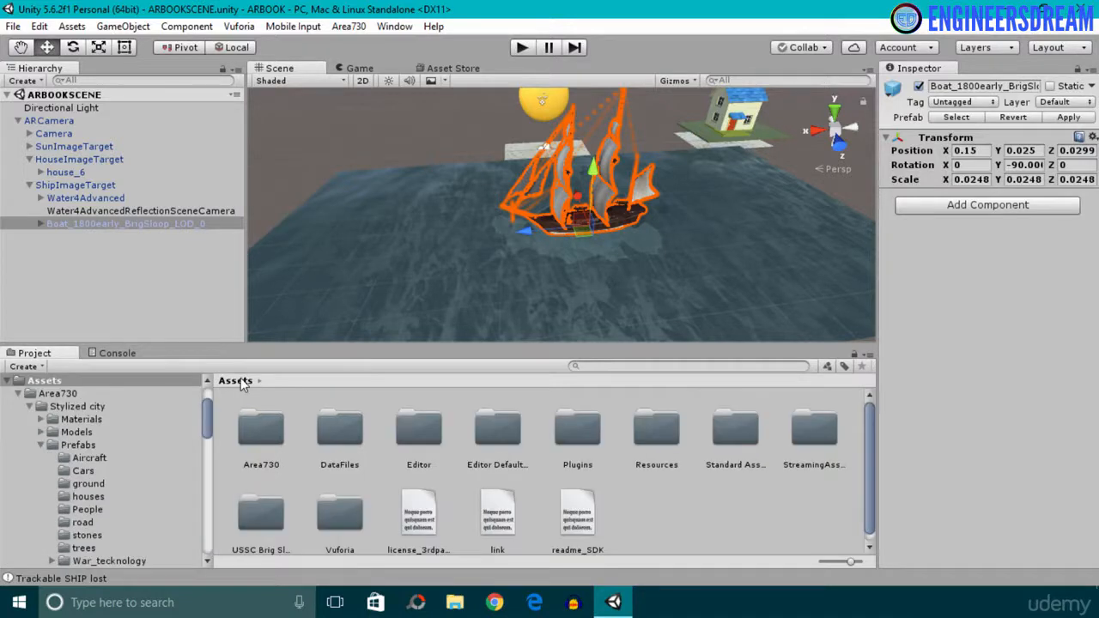
{"action": "double_click", "coordinate": [337, 436]}
{"action": "right_click", "coordinate": [495, 507]}
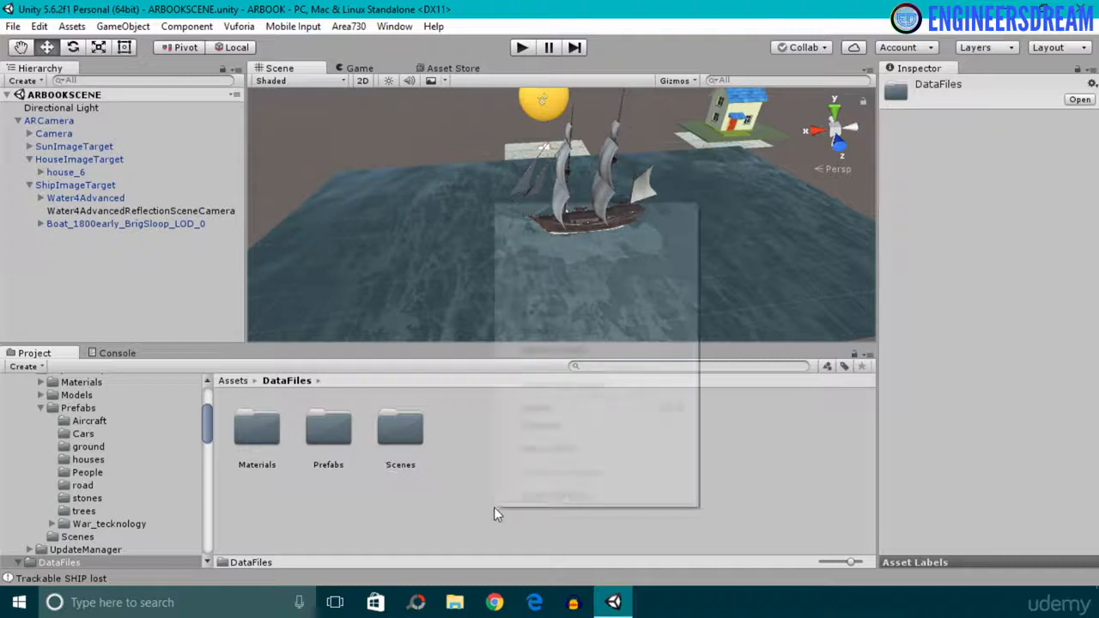
{"action": "mouse_move", "coordinate": [584, 221]}
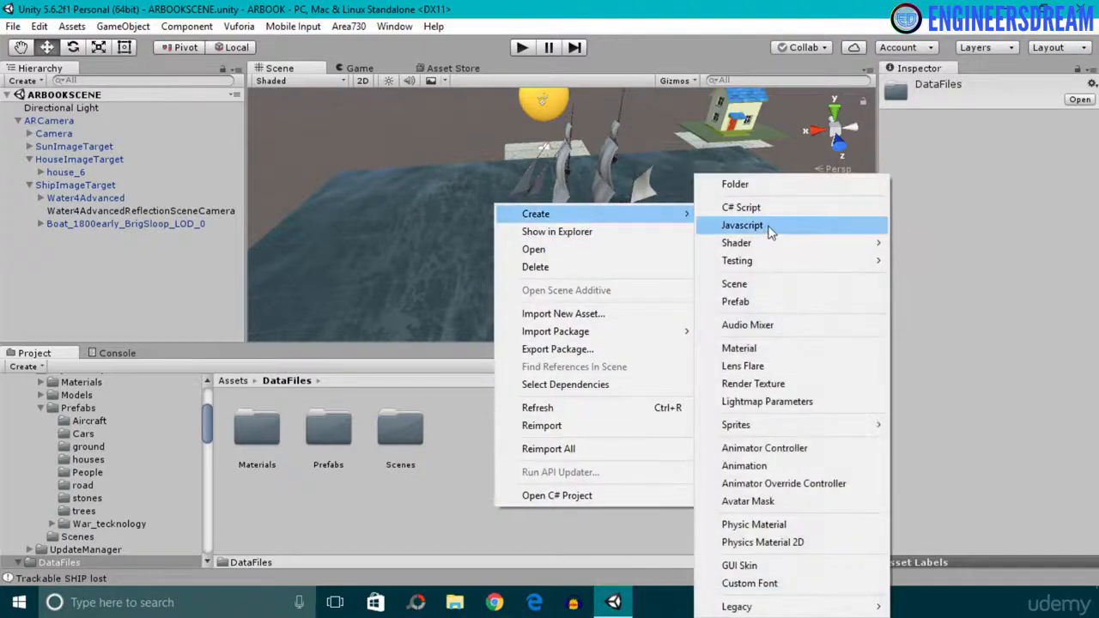
{"action": "left_click", "coordinate": [763, 184]}
{"action": "type", "text": "Sc"}
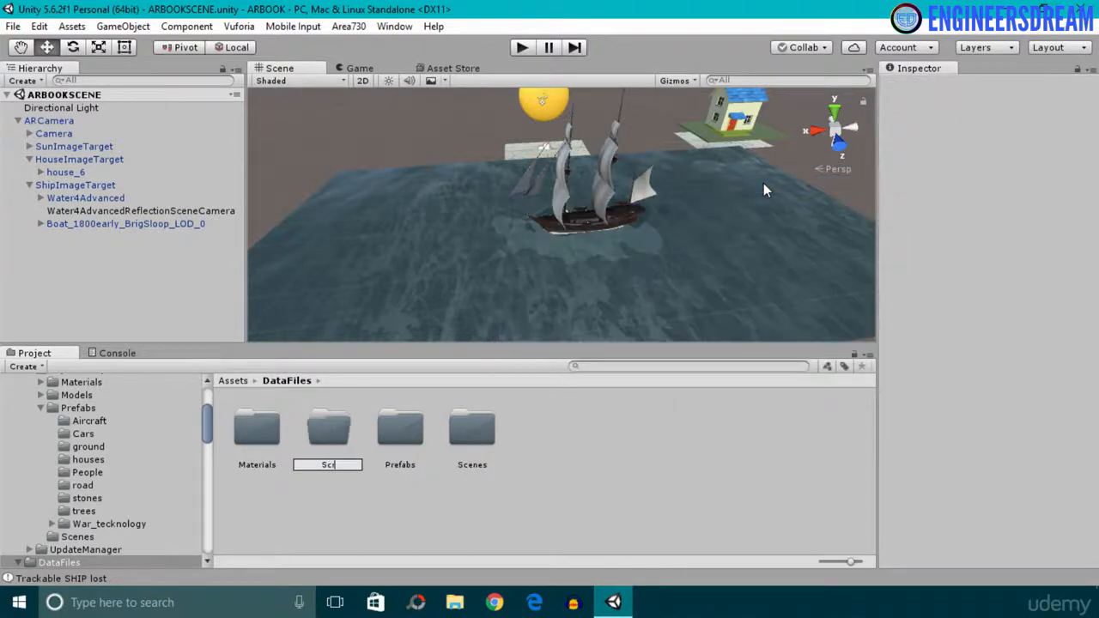
{"action": "type", "text": "ripts"}
{"action": "key", "text": "Return"}
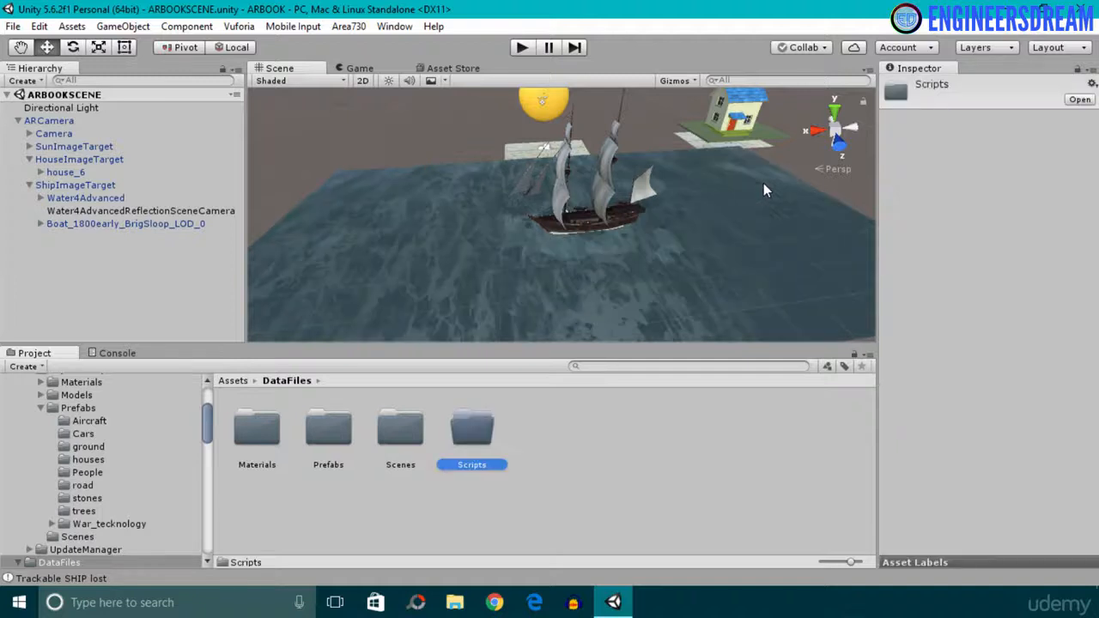
Step: Create a C# script named MoveScript in the Scripts folder and open it in MonoDevelop
{"action": "key", "text": "Return"}
{"action": "right_click", "coordinate": [415, 435]}
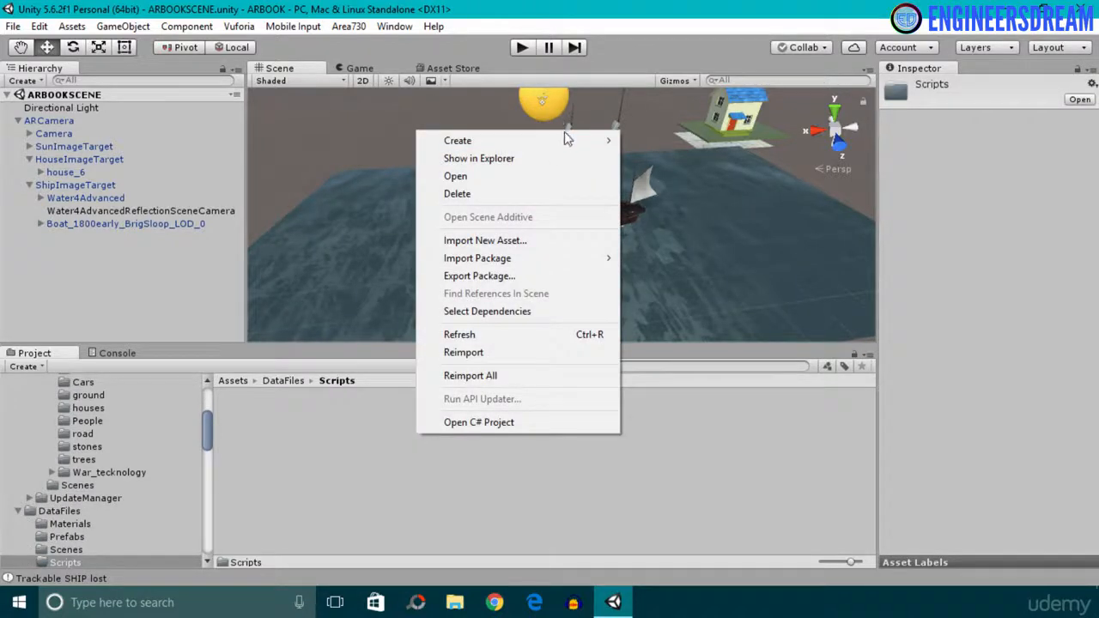
{"action": "mouse_move", "coordinate": [589, 142]}
{"action": "left_click", "coordinate": [669, 161]}
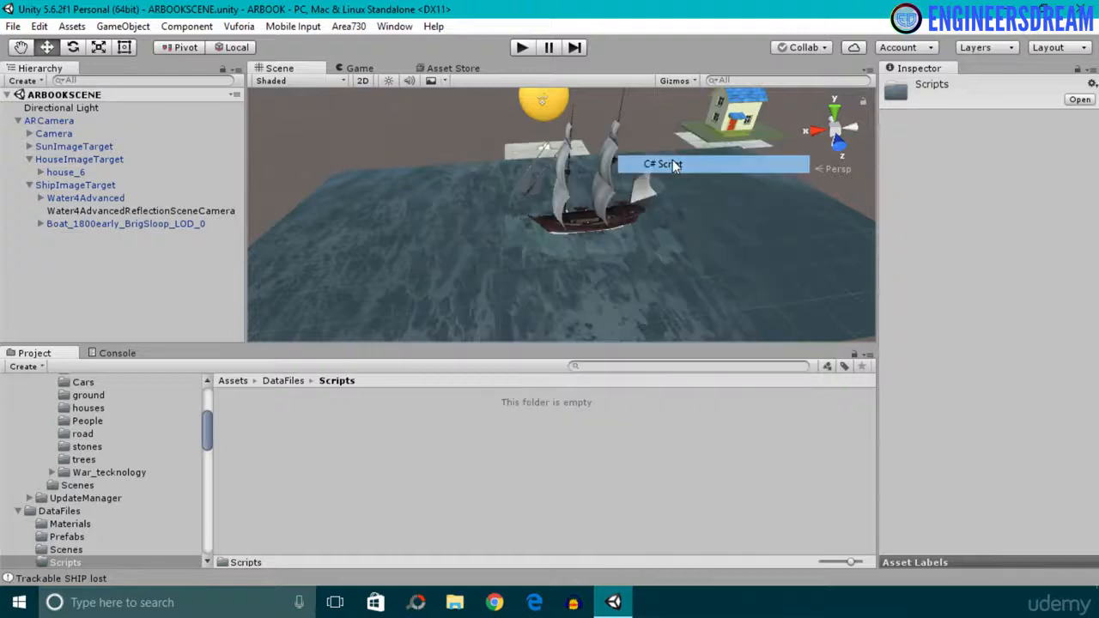
{"action": "type", "text": "Move"}
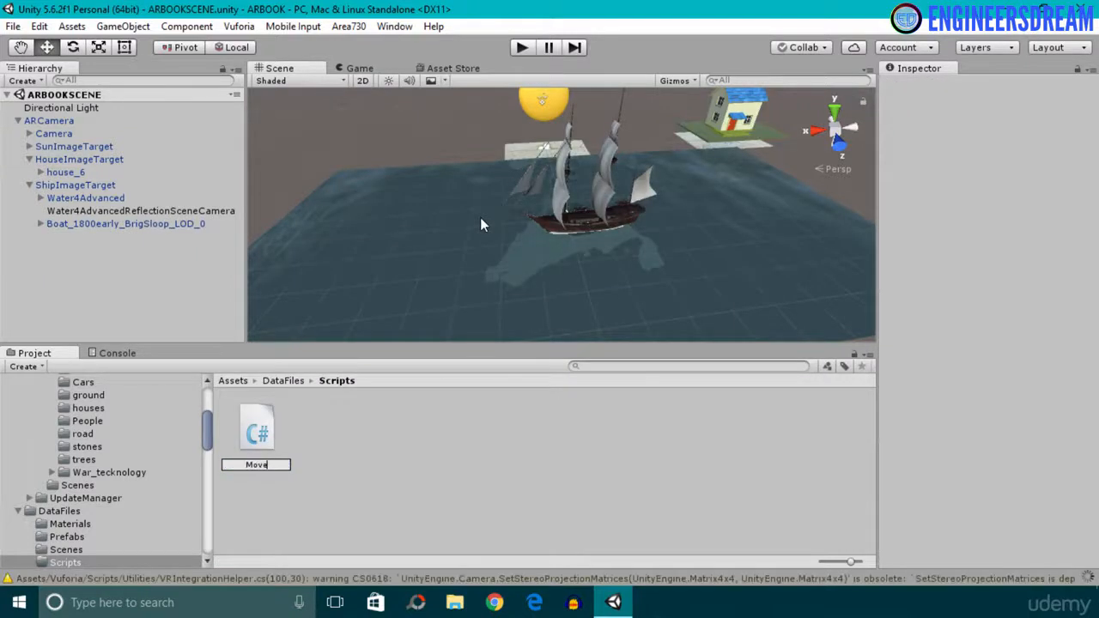
{"action": "type", "text": "Script"}
{"action": "key", "text": "Return"}
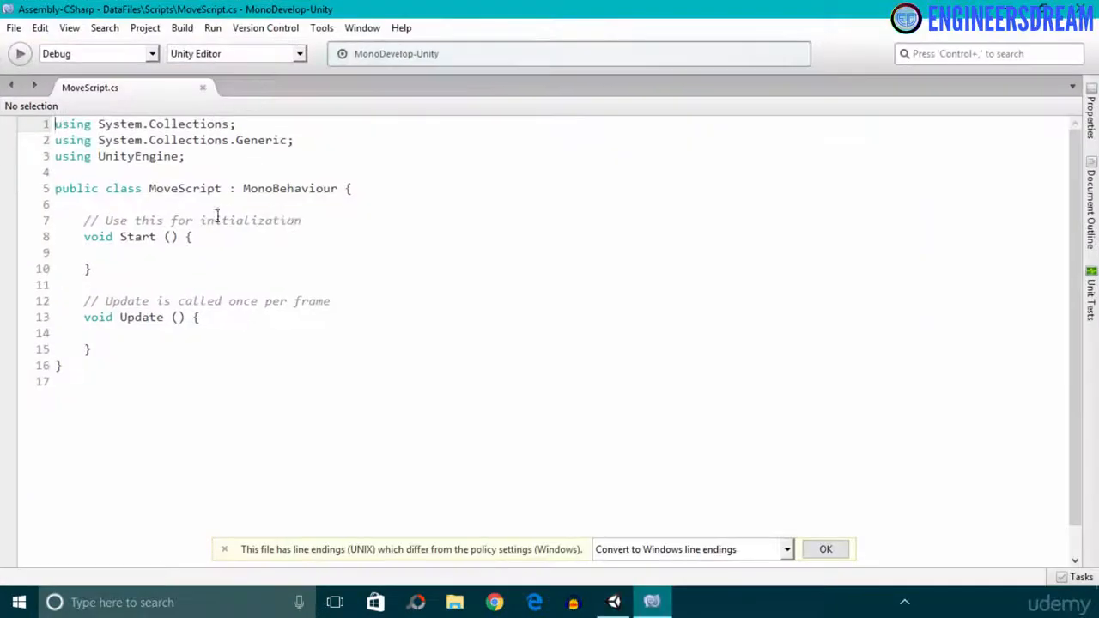
Step: Delete the default comment lines above the Start and Update methods in MoveScript
{"action": "left_click_drag", "start_coordinate": [304, 221], "coordinate": [105, 209]}
{"action": "key", "text": "BackSpace"}
{"action": "left_click_drag", "start_coordinate": [332, 285], "coordinate": [74, 268]}
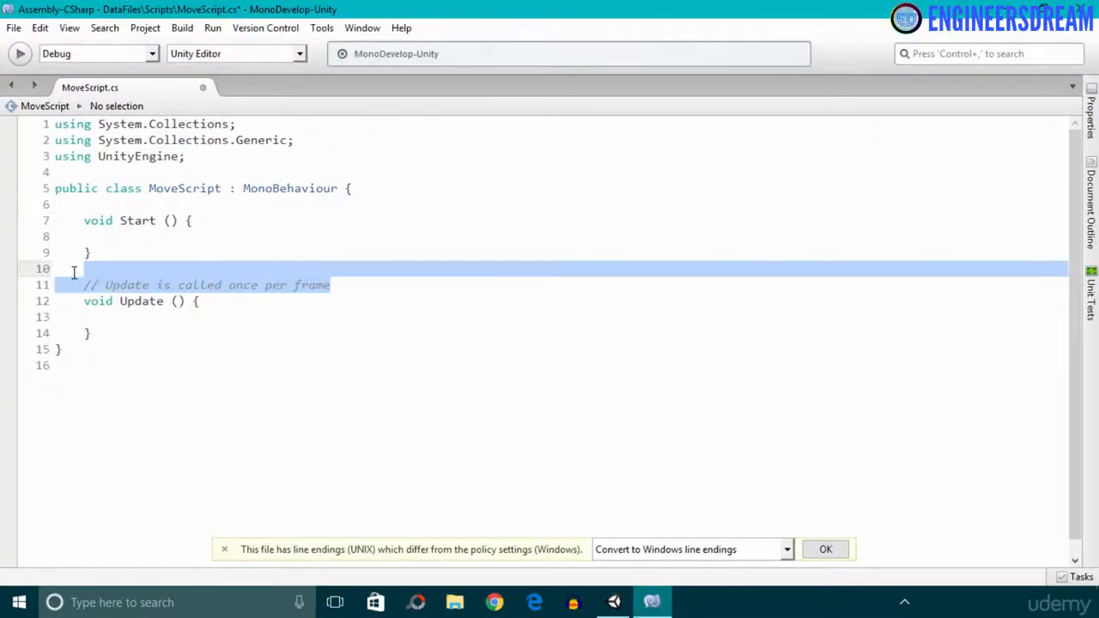
{"action": "key", "text": "BackSpace"}
Step: Begin a transform.Translate statement inside the Update method
{"action": "key", "text": "Down"}
{"action": "key", "text": "Down"}
{"action": "type", "text": "tra"}
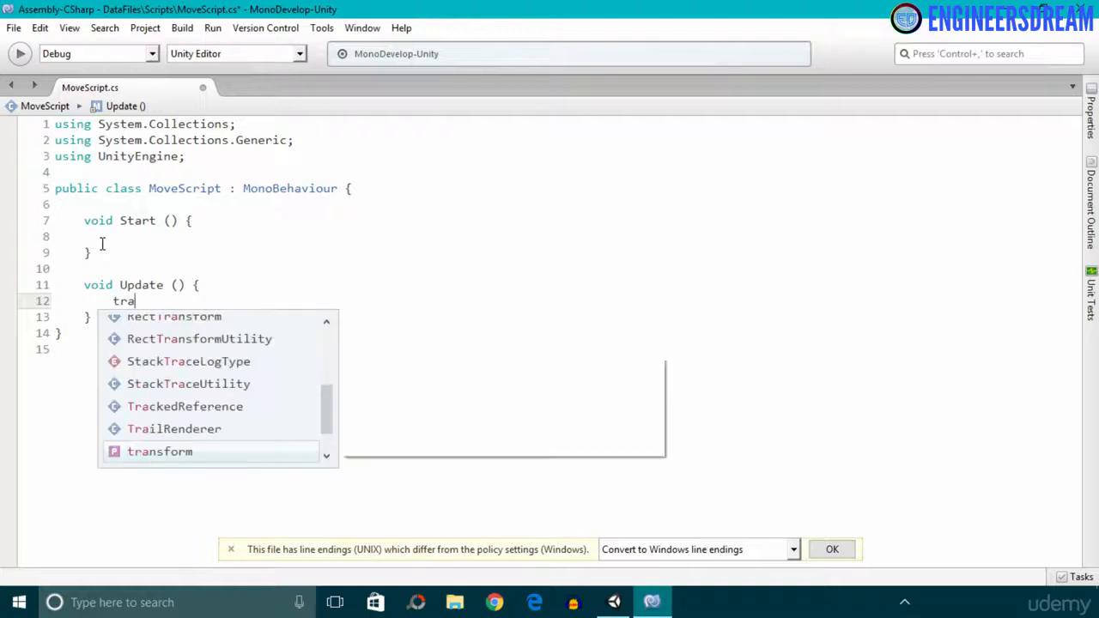
{"action": "type", "text": "nsform.Trans"}
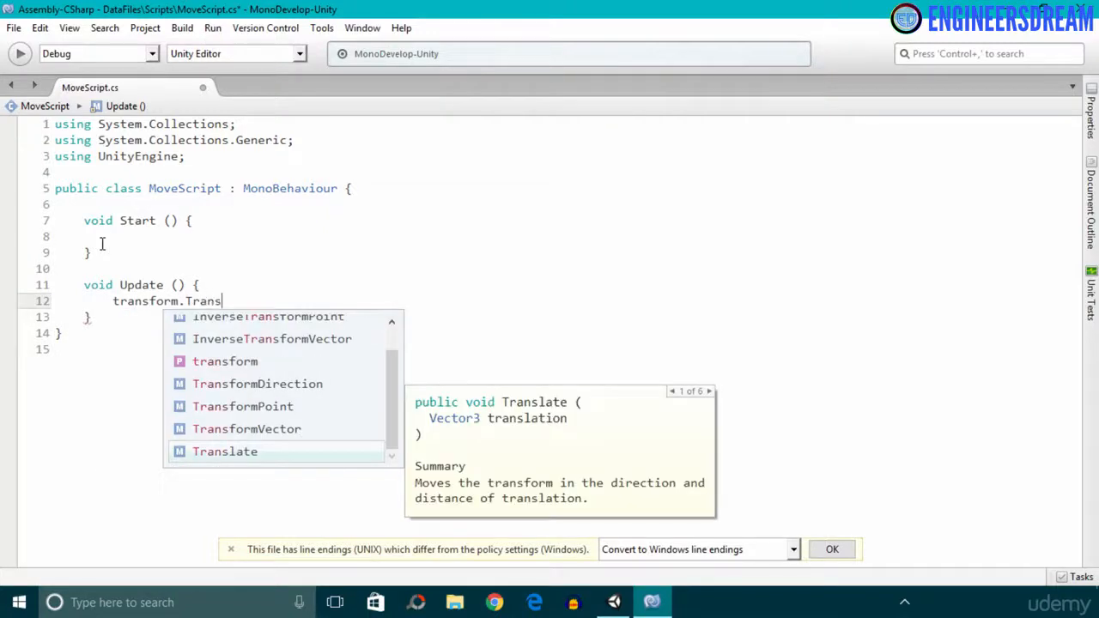
{"action": "key", "text": "Return"}
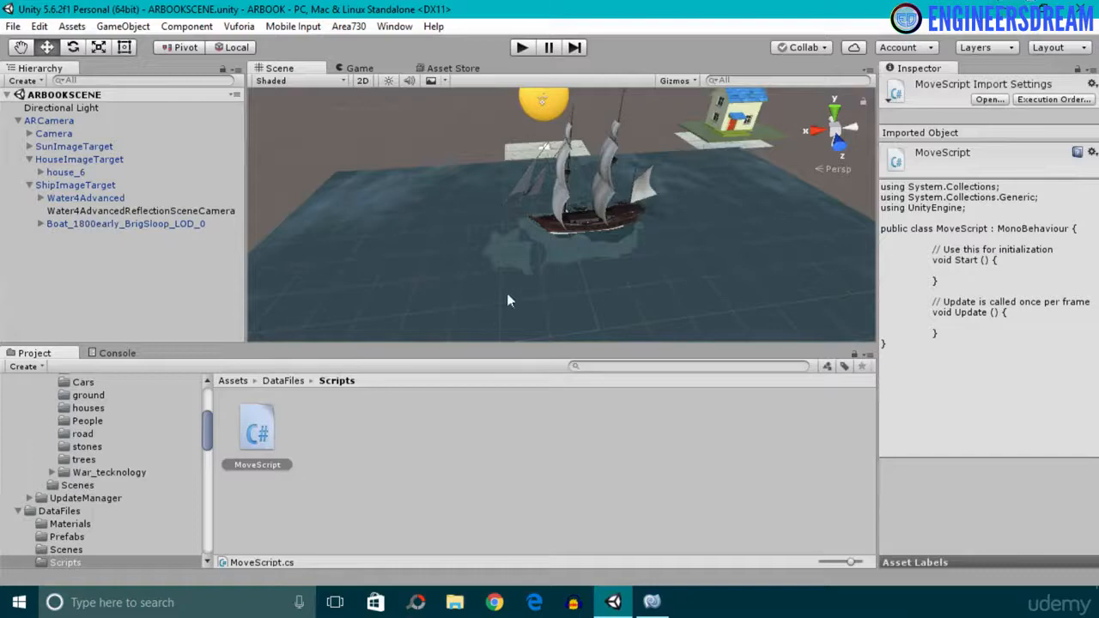
Step: Switch to Unity, select the boat and examine which local axis points along its sailing direction
{"action": "left_click", "coordinate": [584, 230]}
{"action": "scroll", "coordinate": [597, 247], "scroll_direction": "up", "scroll_amount": 7}
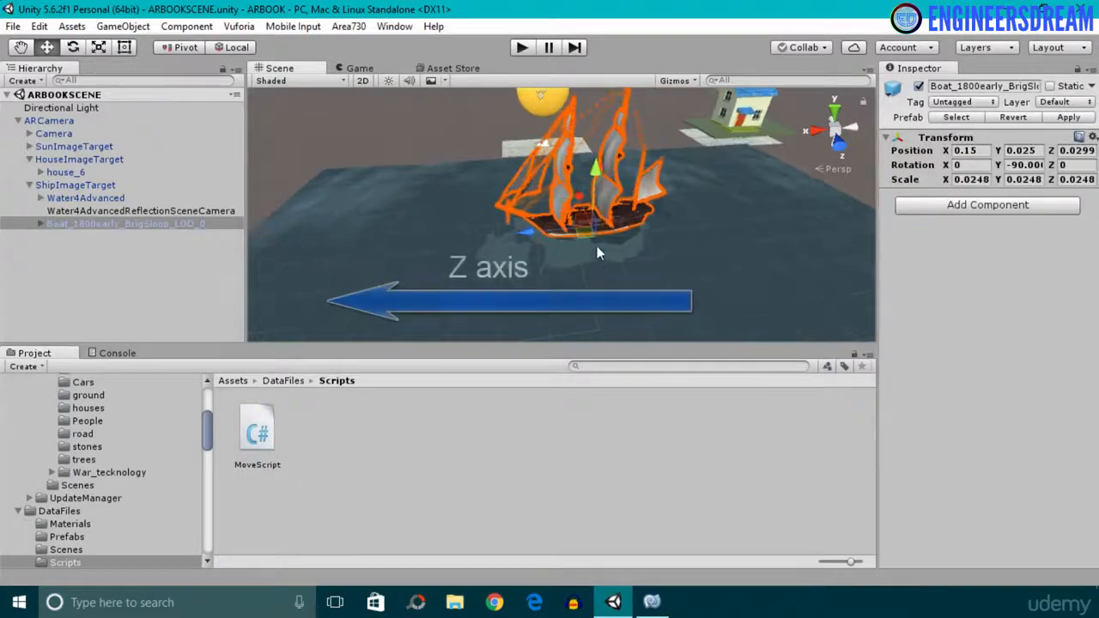
{"action": "left_click_drag", "start_coordinate": [596, 249], "coordinate": [572, 174], "text": "alt"}
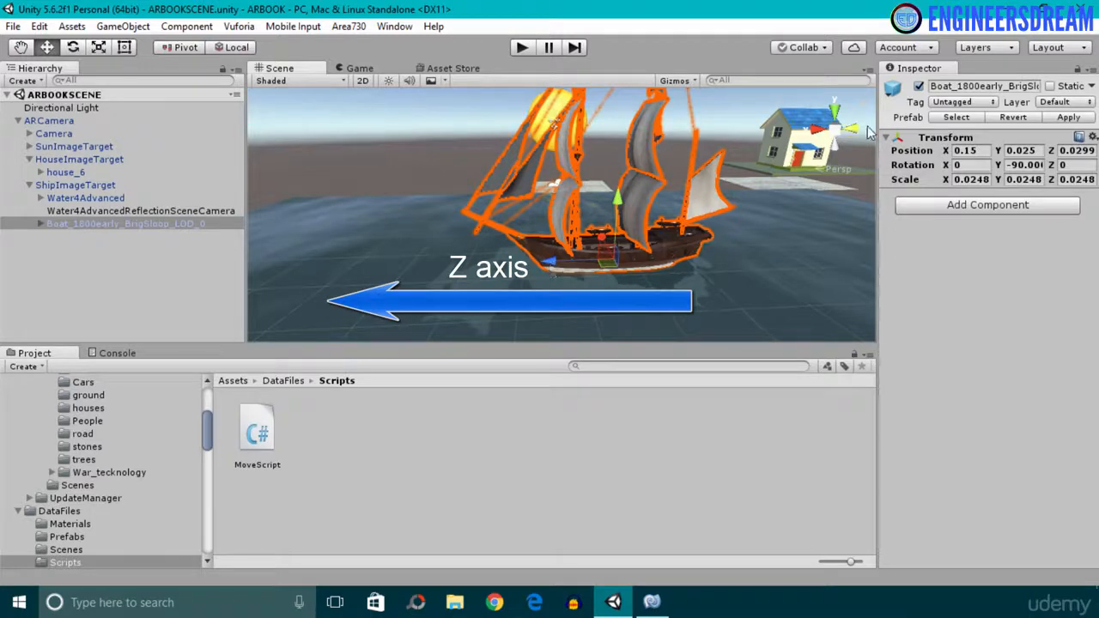
{"action": "left_click_drag", "start_coordinate": [861, 153], "coordinate": [818, 173], "text": "alt"}
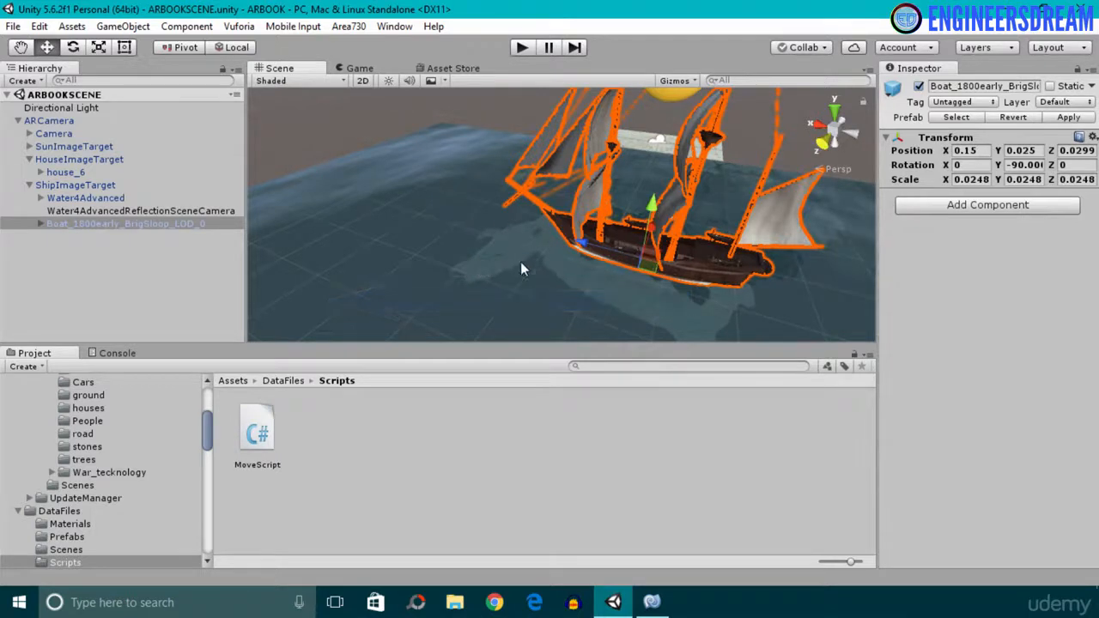
{"action": "scroll", "coordinate": [475, 224], "scroll_direction": "down", "scroll_amount": 3}
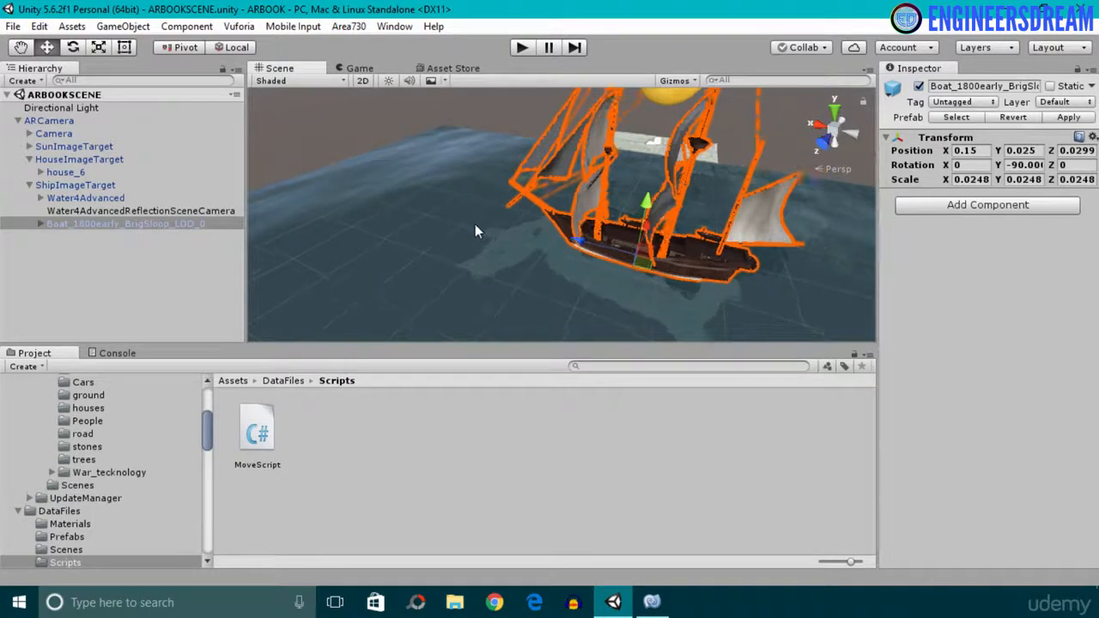
Step: Return to MonoDevelop and give the Translate call a new Vector3() argument
{"action": "left_click", "coordinate": [656, 610]}
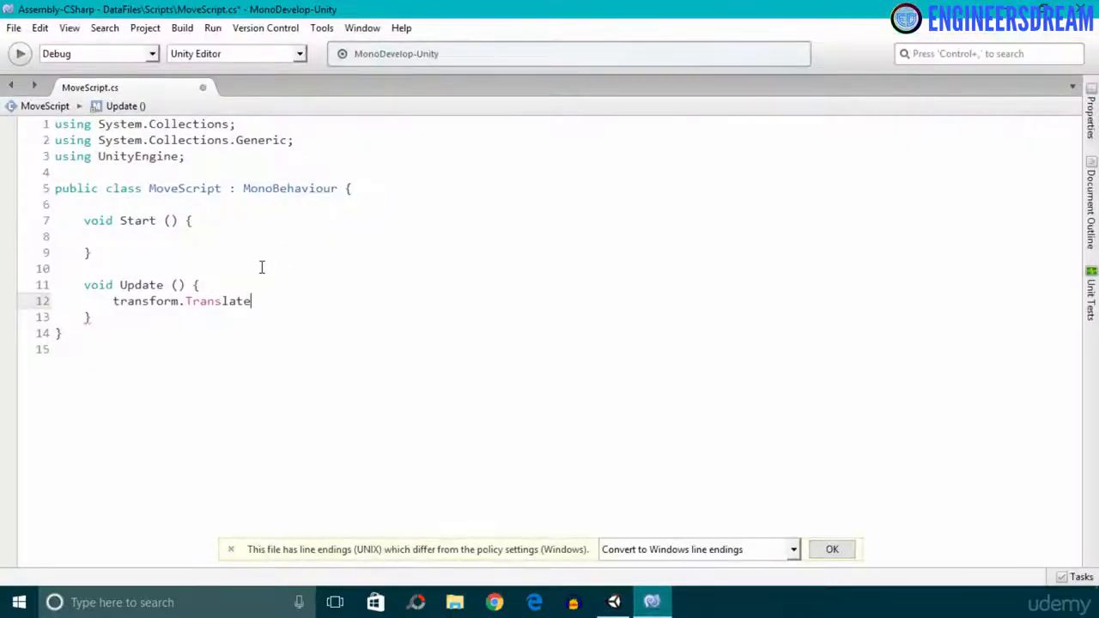
{"action": "type", "text": "()"}
{"action": "type", "text": " new Vec"}
{"action": "key", "text": "Down"}
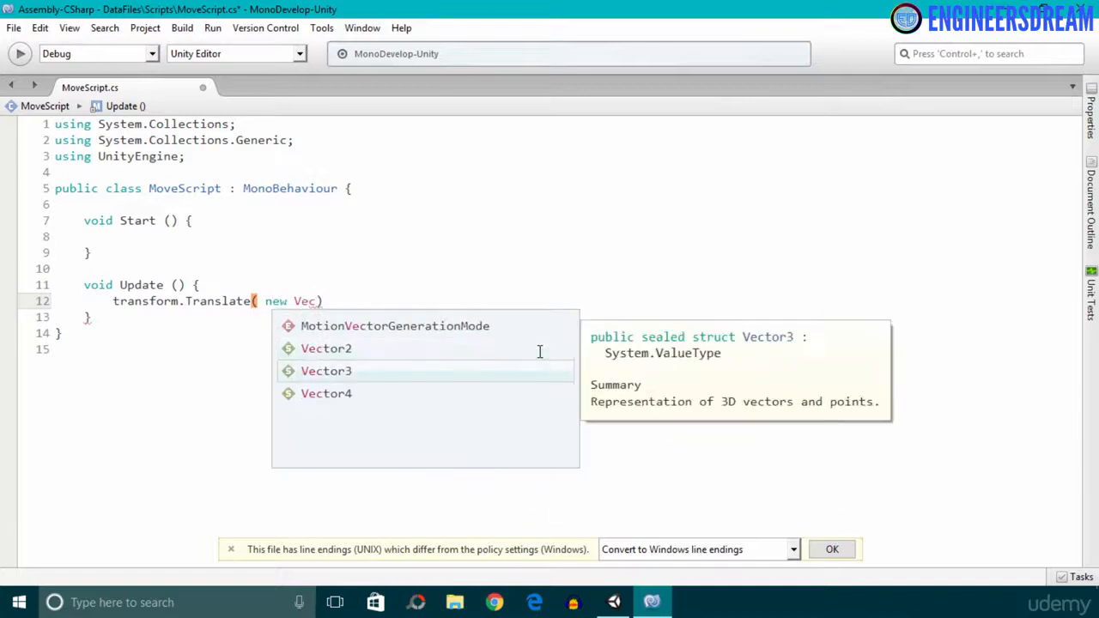
{"action": "key", "text": "Return"}
{"action": "type", "text": "("}
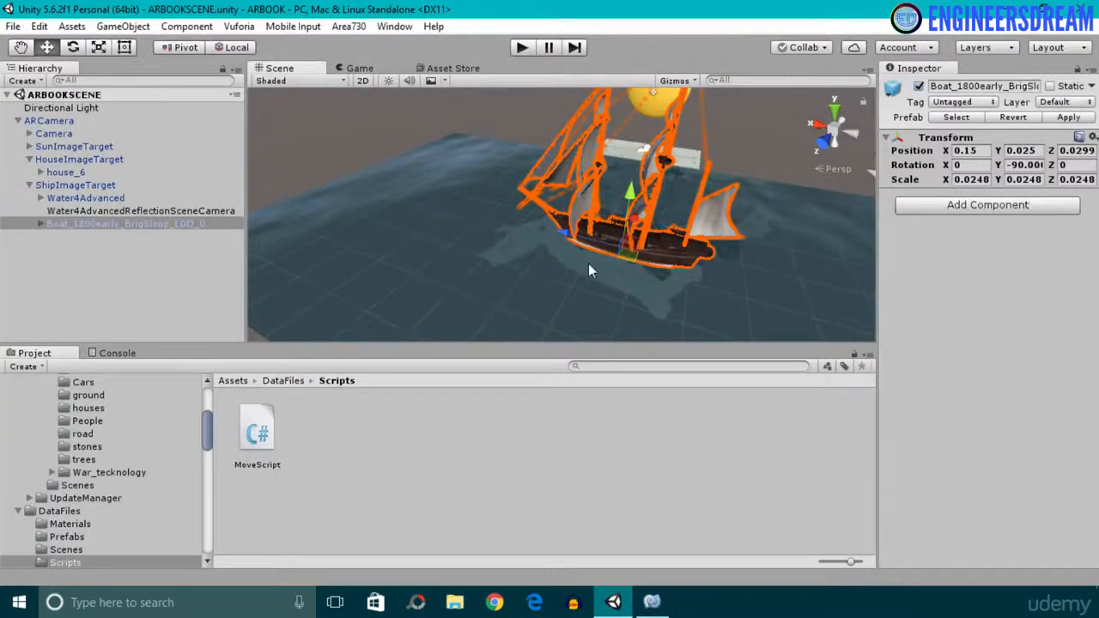
Step: Return to MonoDevelop, complete the Translate call as new Vector3 (0, 0, 2) * Time.deltaTime and save MoveScript
{"action": "left_click", "coordinate": [652, 602]}
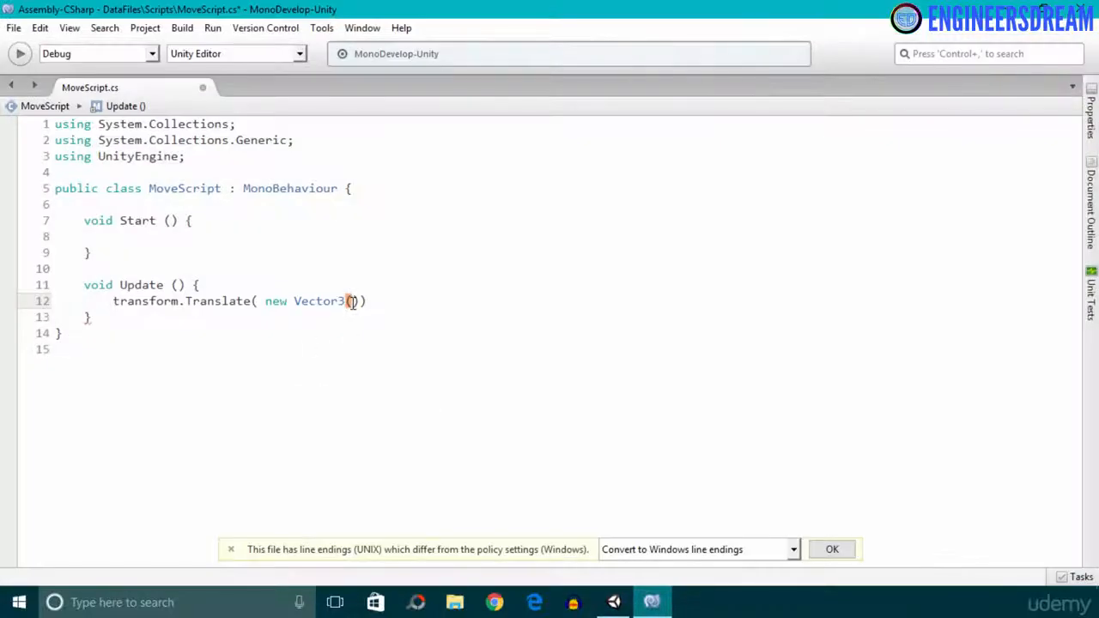
{"action": "type", "text": "0, 0, "}
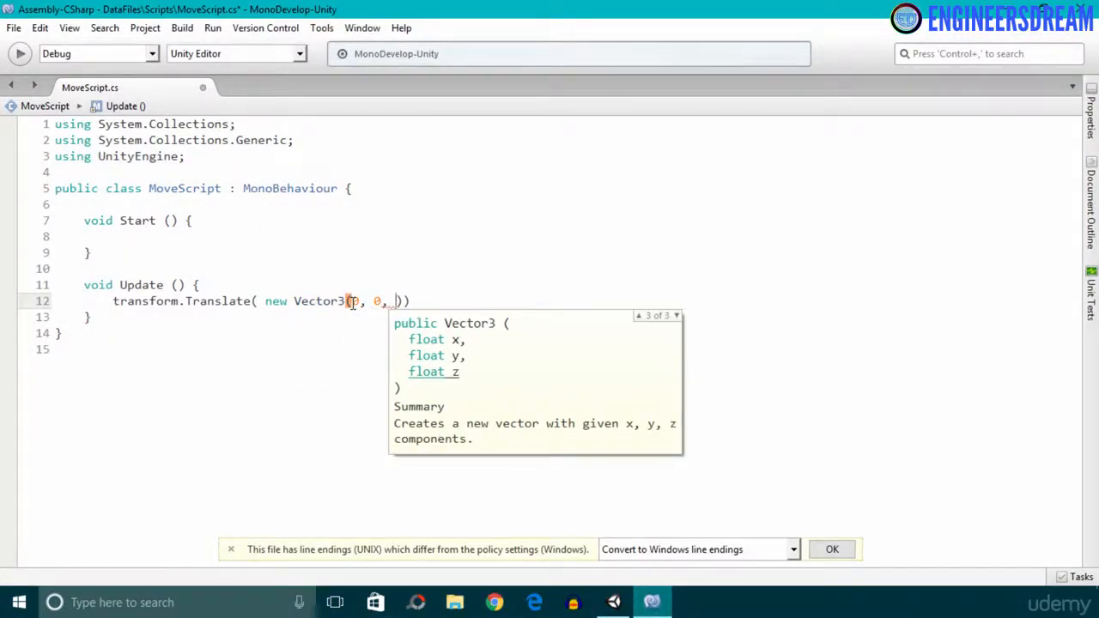
{"action": "type", "text": "2) * "}
{"action": "type", "text": "Time.deltaTime)"}
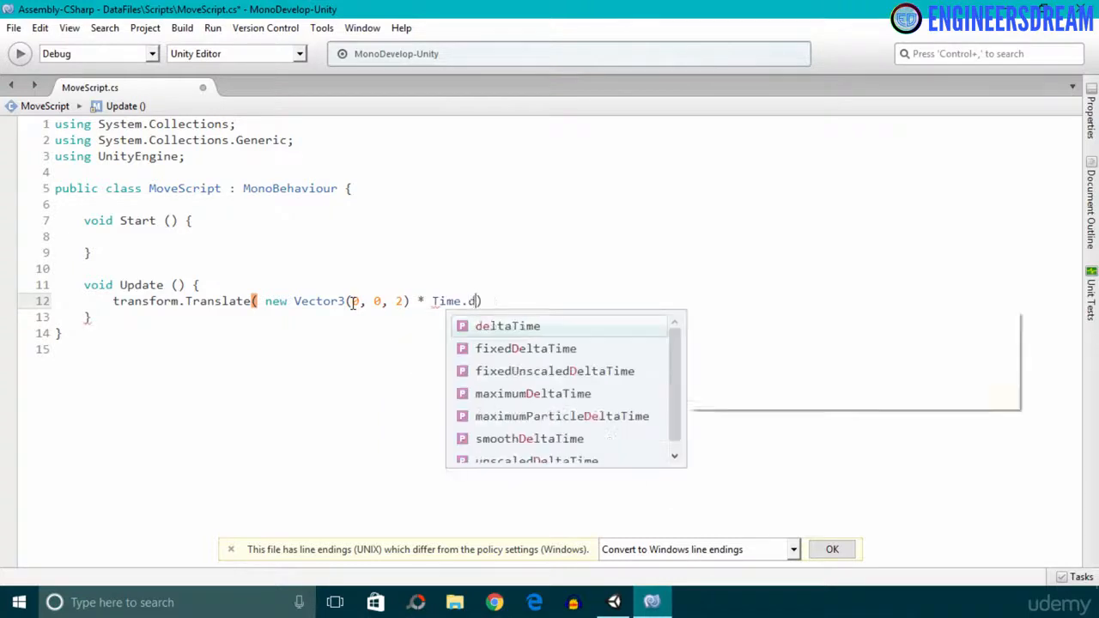
{"action": "type", "text": ";"}
{"action": "key", "text": "ctrl+s"}
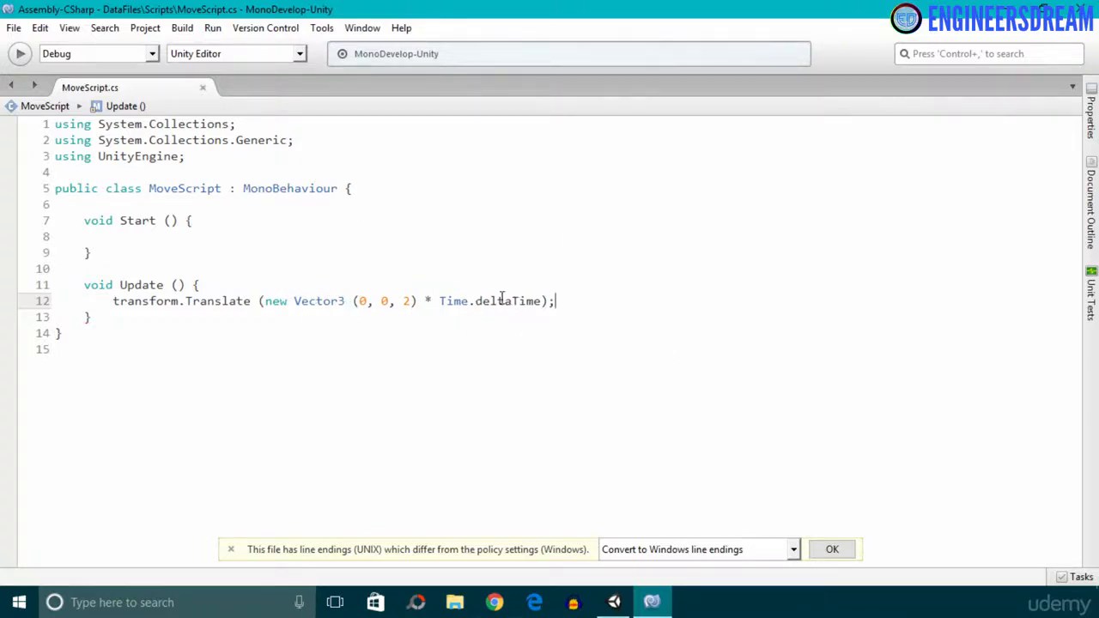
{"action": "left_click_drag", "start_coordinate": [440, 301], "coordinate": [540, 301]}
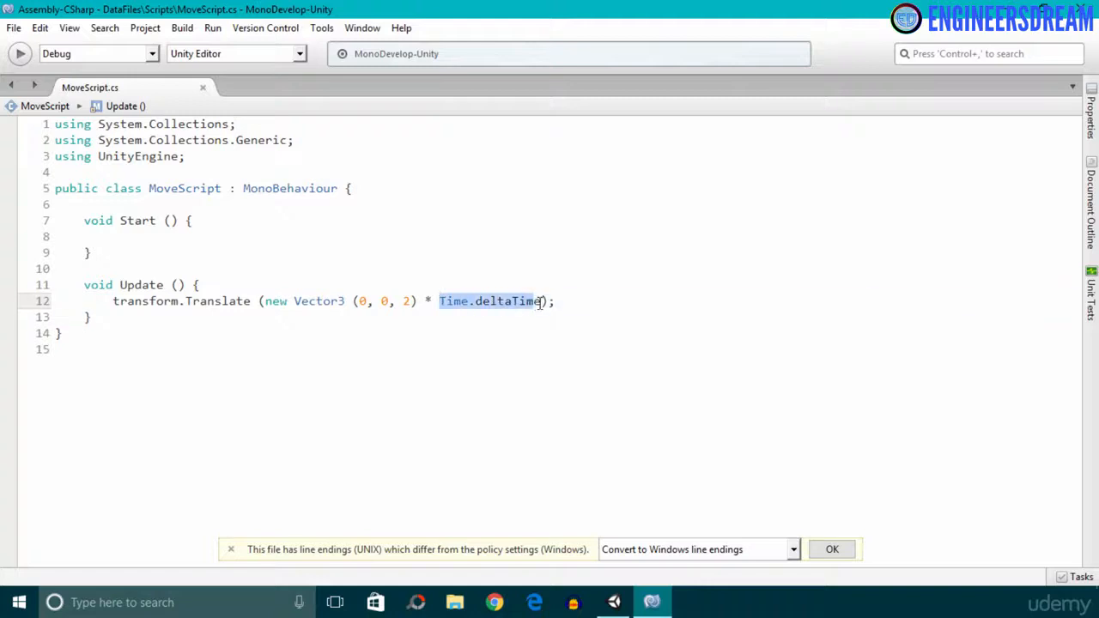
{"action": "left_click", "coordinate": [404, 302]}
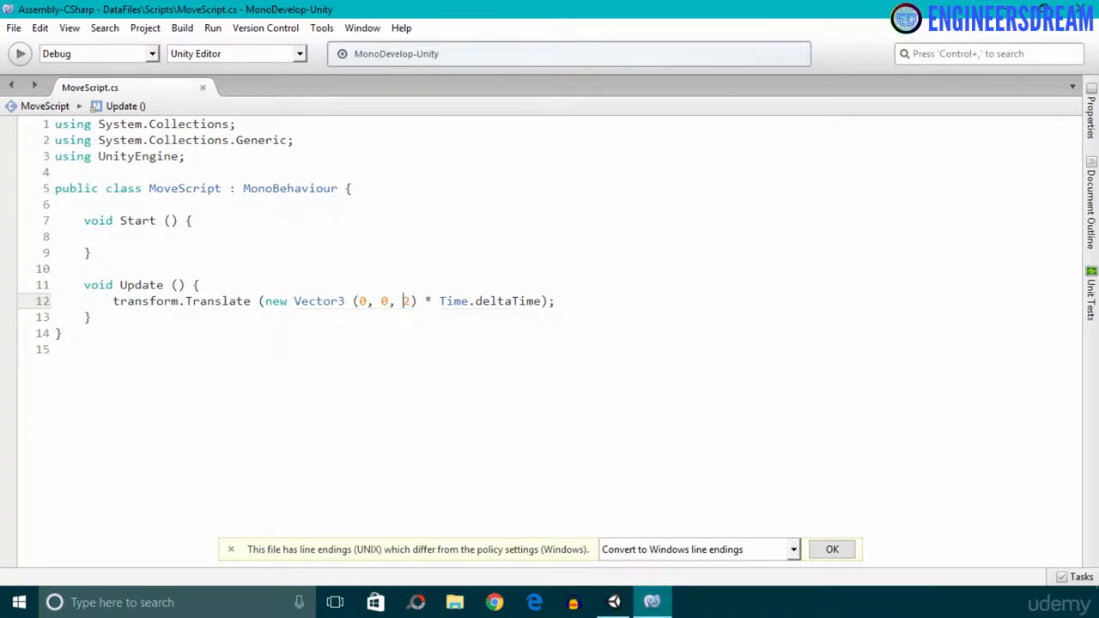
Step: Switch to Unity, attach MoveScript to the Boat_1800early_BrigSloop_LOD_0 object and save the scene
{"action": "left_click", "coordinate": [993, 10]}
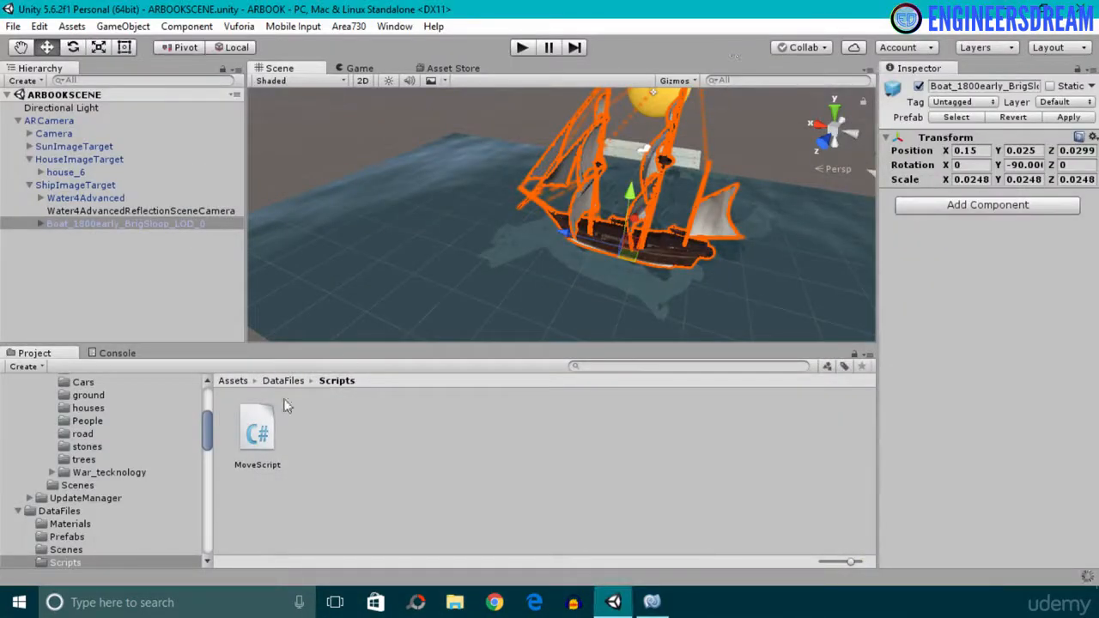
{"action": "left_click", "coordinate": [265, 428]}
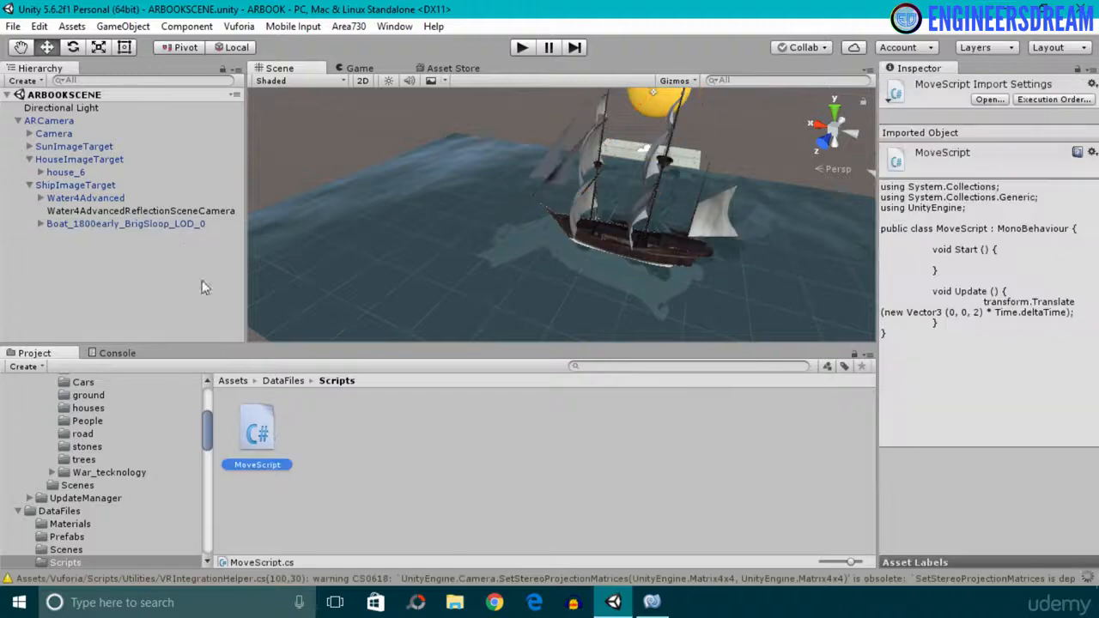
{"action": "left_click", "coordinate": [125, 223]}
{"action": "left_click", "coordinate": [136, 237]}
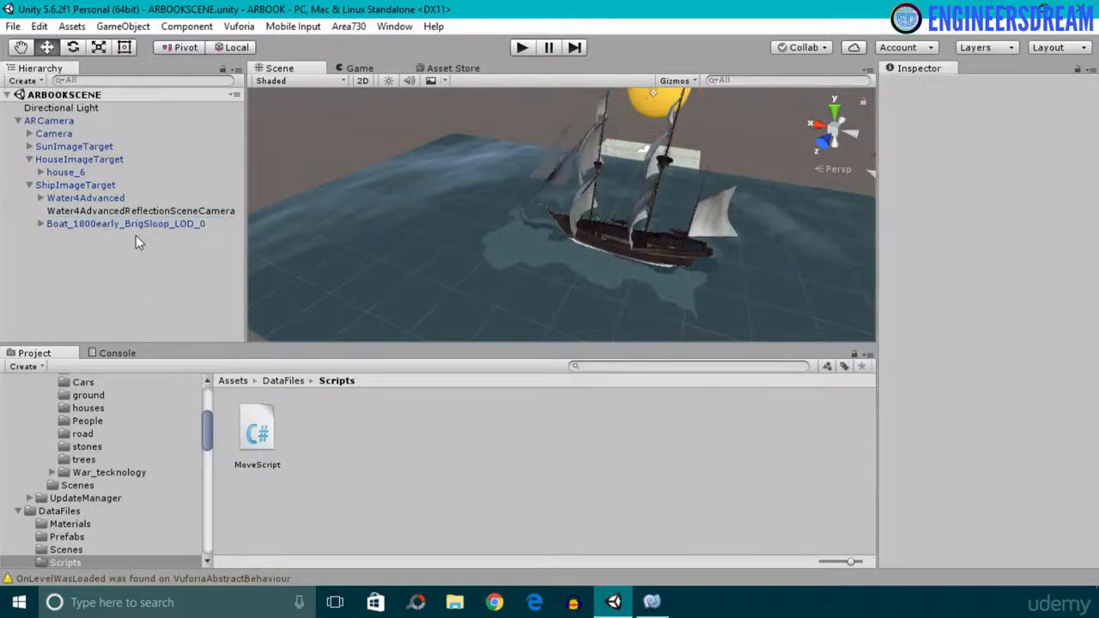
{"action": "left_click", "coordinate": [138, 223]}
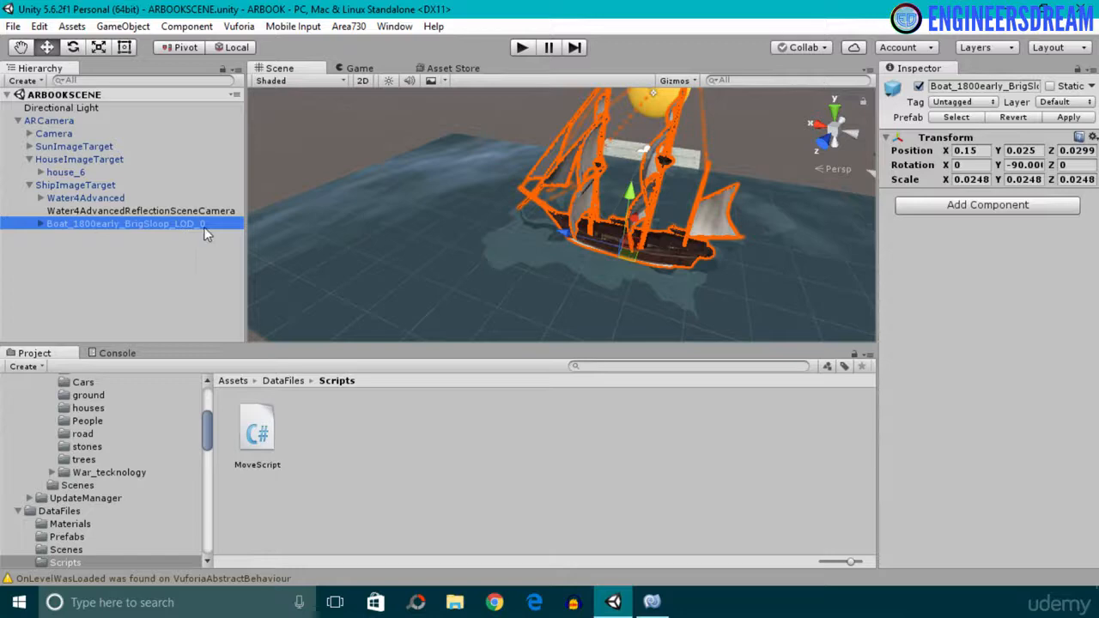
{"action": "left_click_drag", "start_coordinate": [266, 434], "coordinate": [145, 222]}
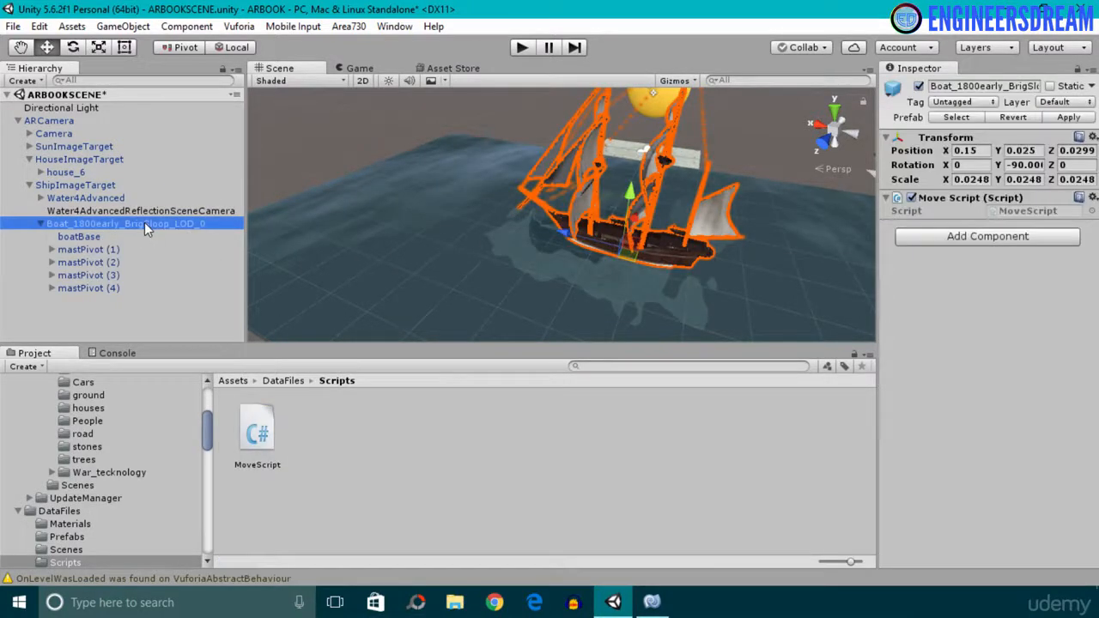
{"action": "key", "text": "ctrl+s"}
{"action": "left_click", "coordinate": [39, 224]}
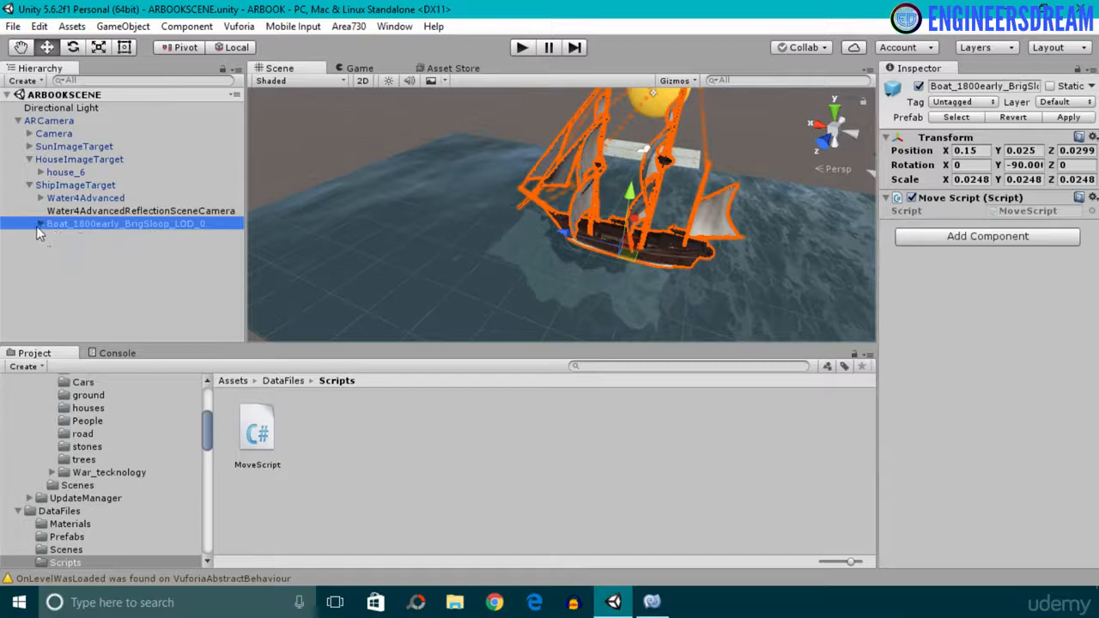
Step: Move the boat backward along its sailing direction to about X 0.713 and test its movement in Play mode
{"action": "mouse_move", "coordinate": [620, 209]}
{"action": "left_mouse_down", "text": "alt"}
{"action": "mouse_move", "coordinate": [417, 204]}
{"action": "mouse_move", "coordinate": [536, 238]}
{"action": "mouse_move", "coordinate": [554, 222]}
{"action": "mouse_move", "coordinate": [621, 226]}
{"action": "left_mouse_up", "text": "alt"}
{"action": "key", "text": "ctrl+s"}
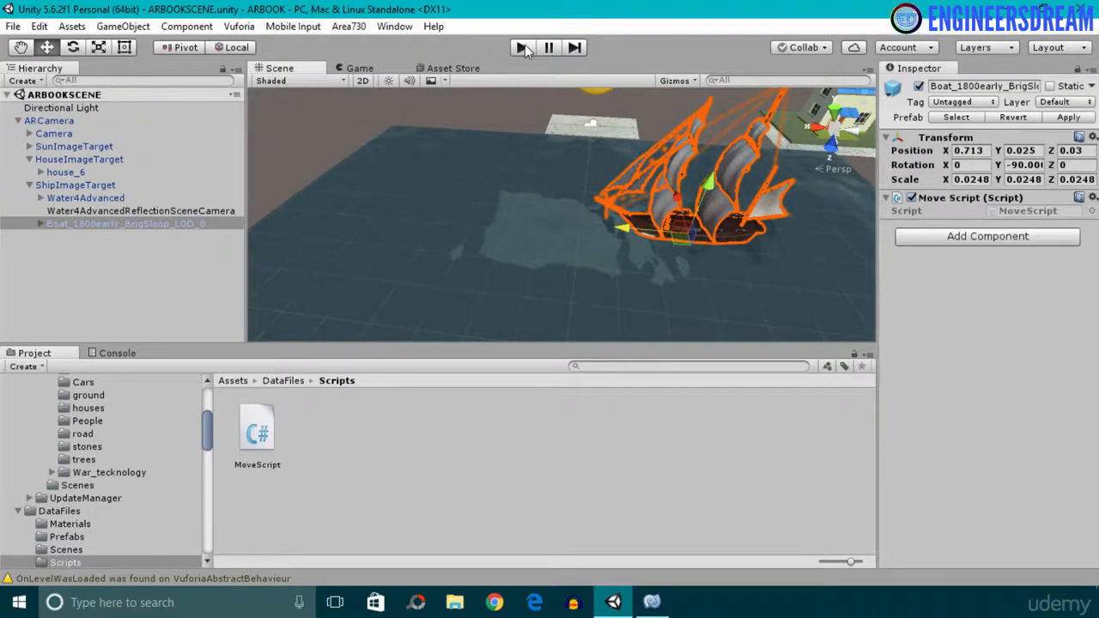
{"action": "left_click", "coordinate": [523, 48]}
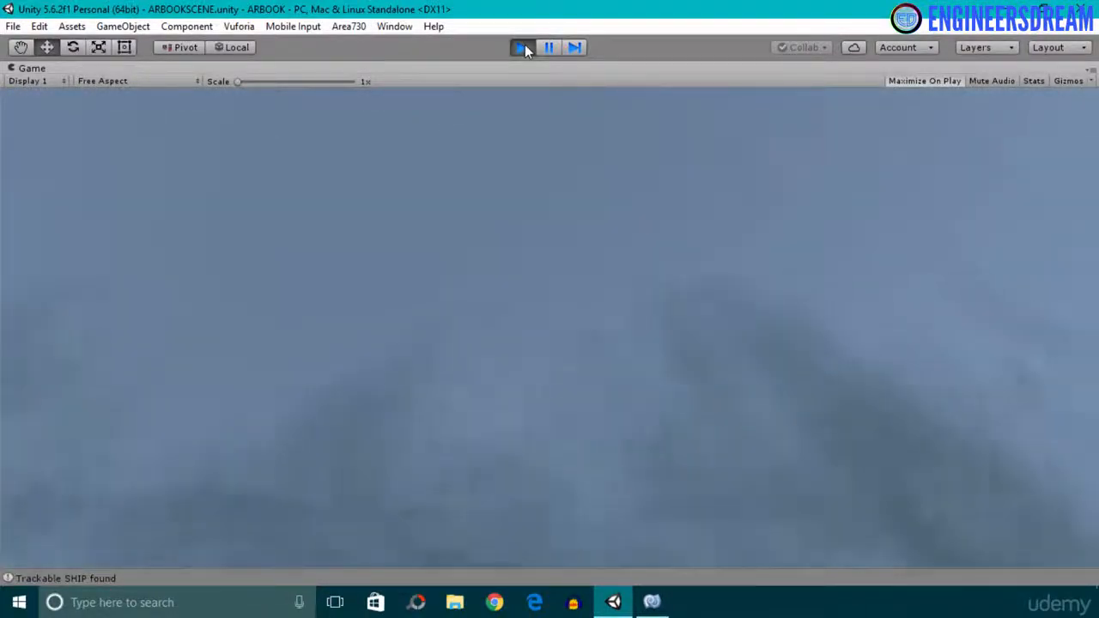
{"action": "left_click", "coordinate": [523, 48]}
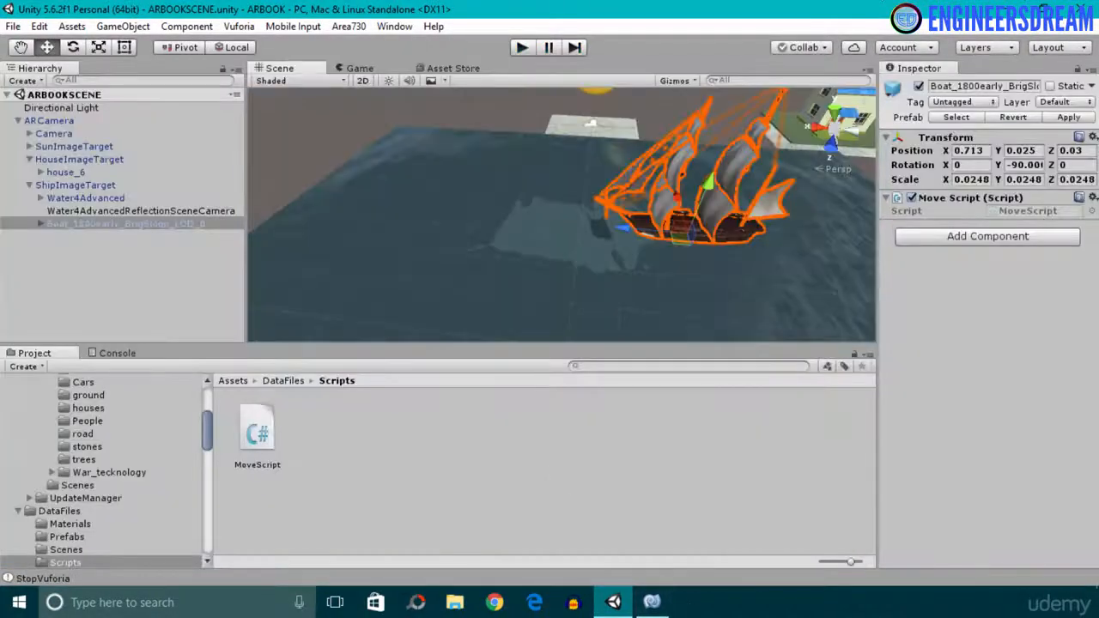
Step: Switch to MonoDevelop, set the Vector3 Z value in the Translate call to 0.5f and save the script
{"action": "left_click", "coordinate": [652, 602]}
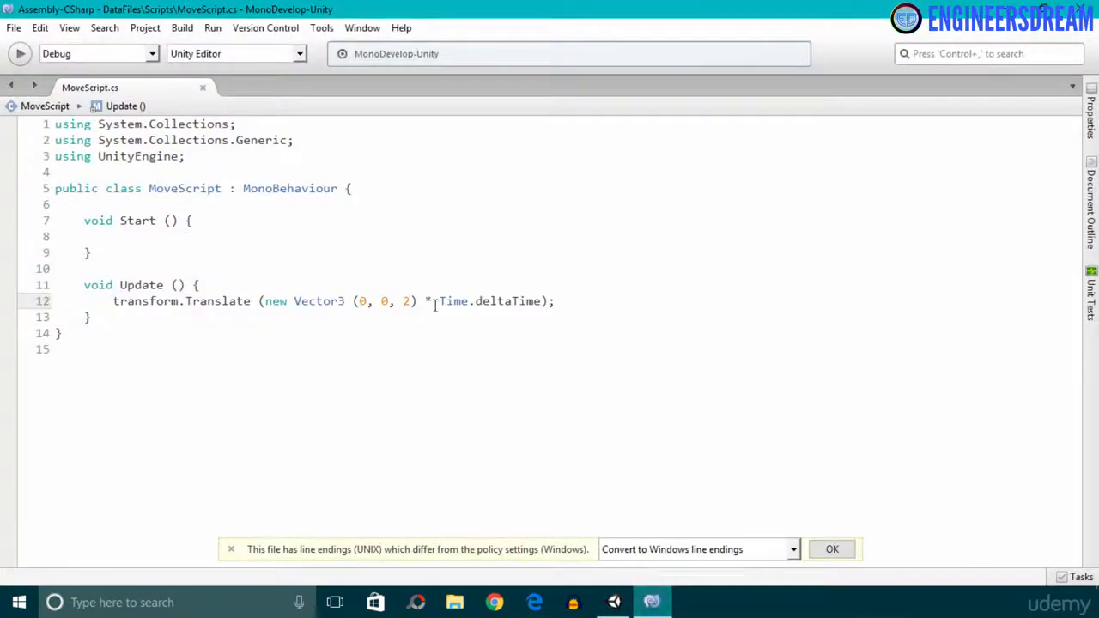
{"action": "left_click", "coordinate": [411, 299]}
{"action": "type", "text": "f"}
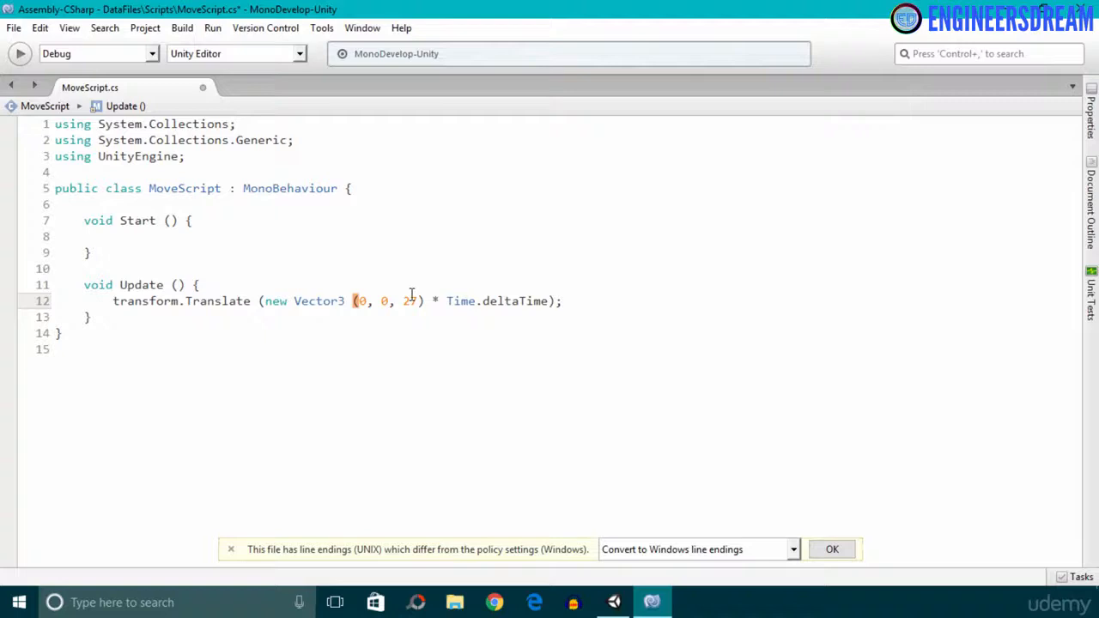
{"action": "key", "text": "BackSpace"}
{"action": "key", "text": "BackSpace"}
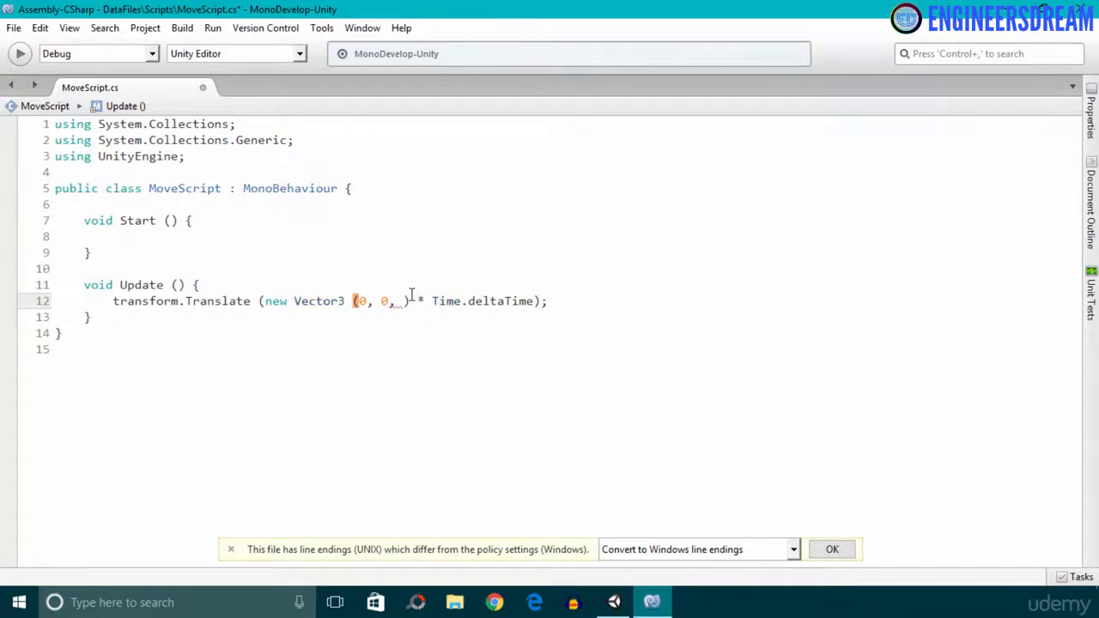
{"action": "type", "text": "0.5"}
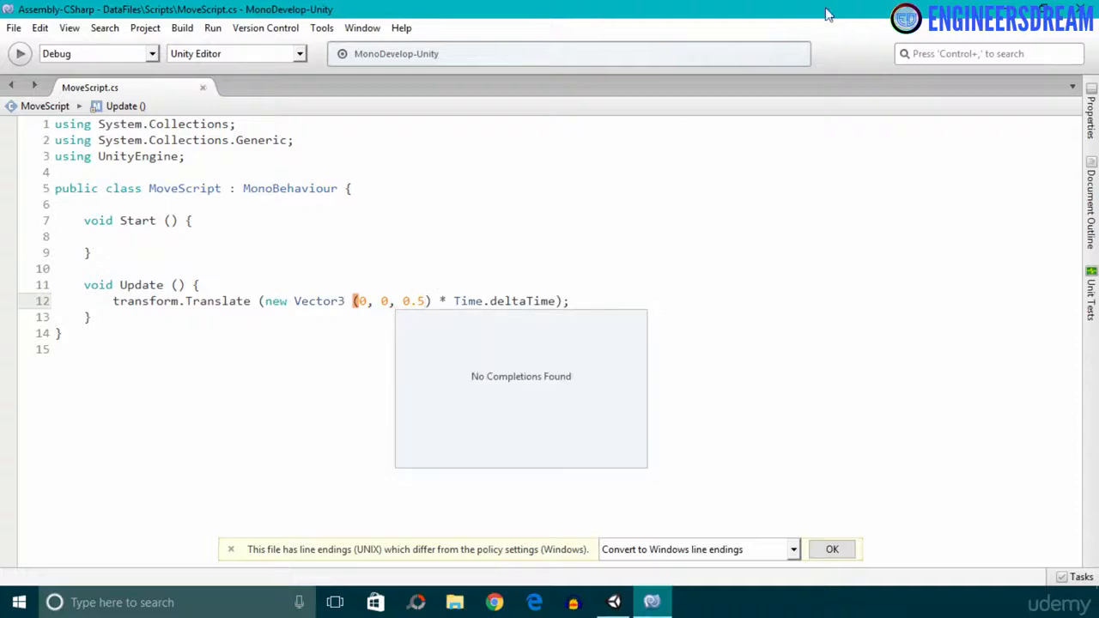
{"action": "type", "text": "f"}
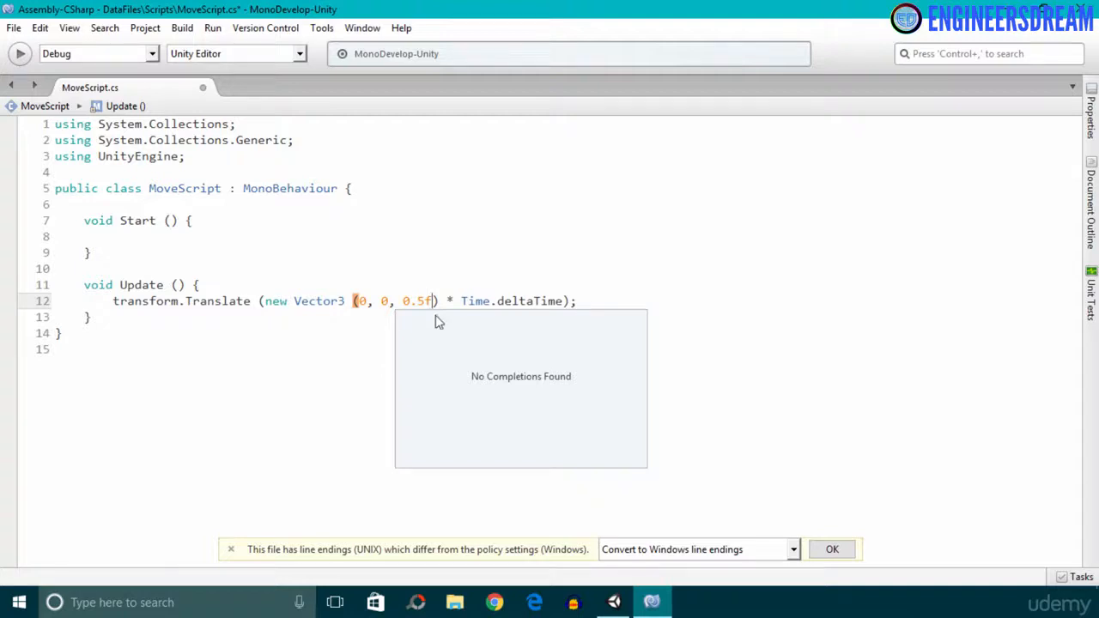
{"action": "left_click", "coordinate": [444, 277]}
{"action": "key", "text": "ctrl+s"}
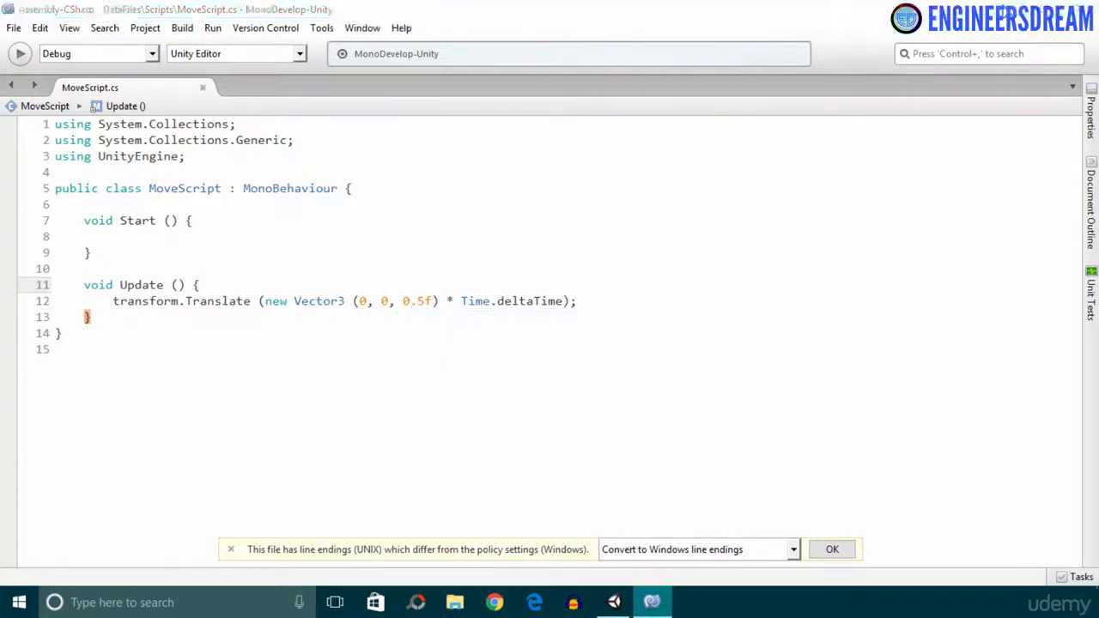
Step: Switch to Unity and run the scene to check the boat's speed with the edited script, ending Play mode
{"action": "key", "text": "alt+Tab"}
{"action": "left_click", "coordinate": [521, 47]}
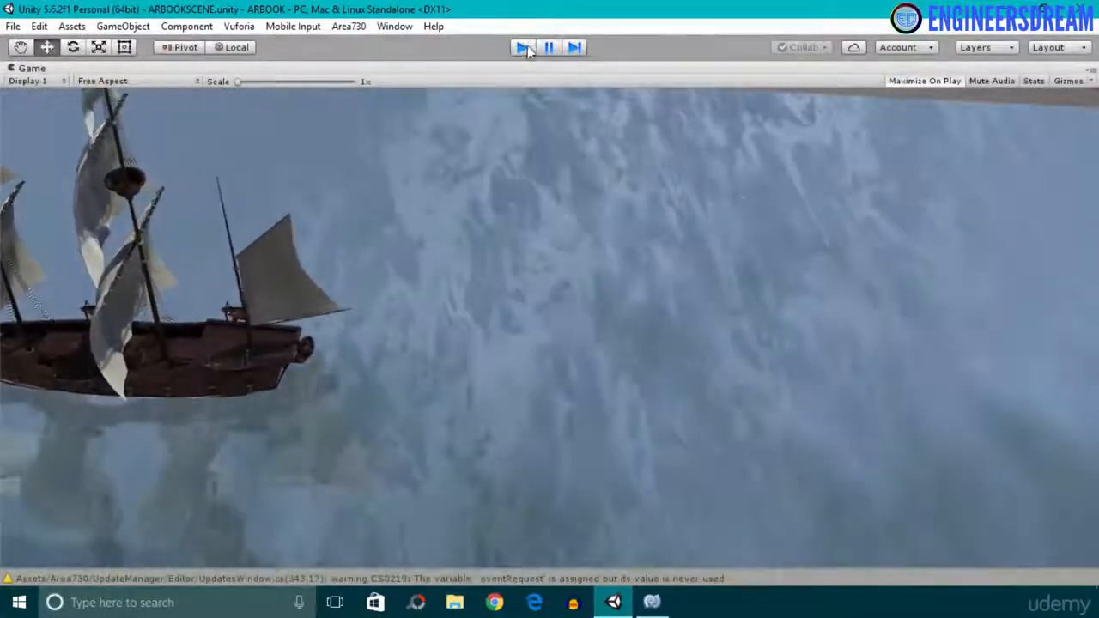
{"action": "left_click", "coordinate": [521, 47]}
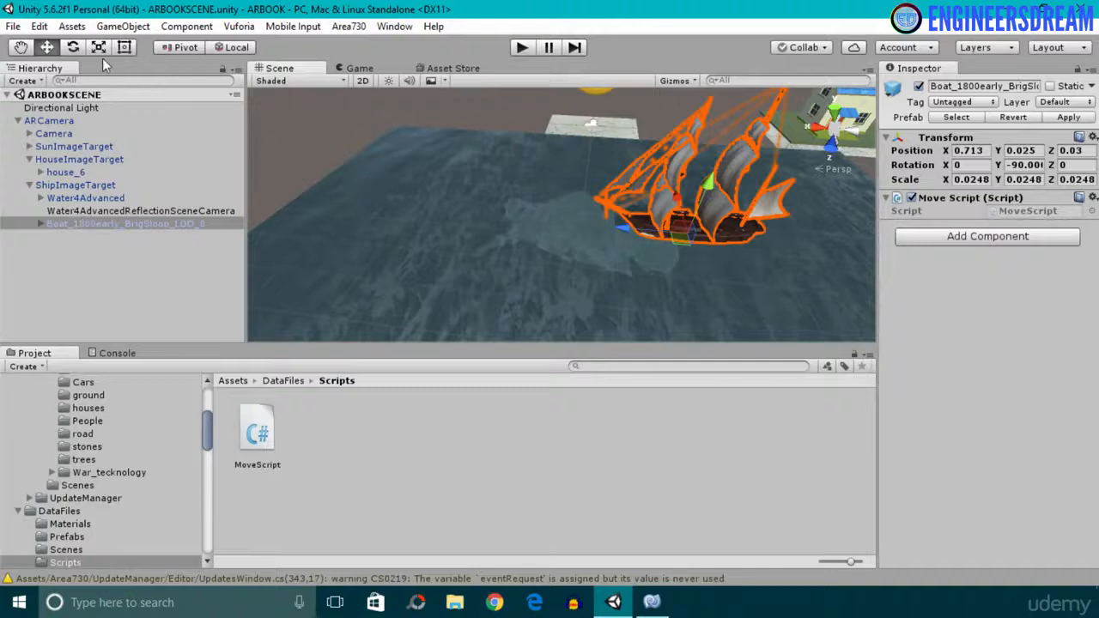
Step: Scale the boat down uniformly to about 0.0203 and move it farther back to about X 1.008
{"action": "left_click", "coordinate": [101, 55]}
{"action": "mouse_move", "coordinate": [682, 233]}
{"action": "left_mouse_down"}
{"action": "mouse_move", "coordinate": [646, 241]}
{"action": "mouse_move", "coordinate": [674, 230]}
{"action": "left_mouse_up"}
{"action": "left_click", "coordinate": [45, 50]}
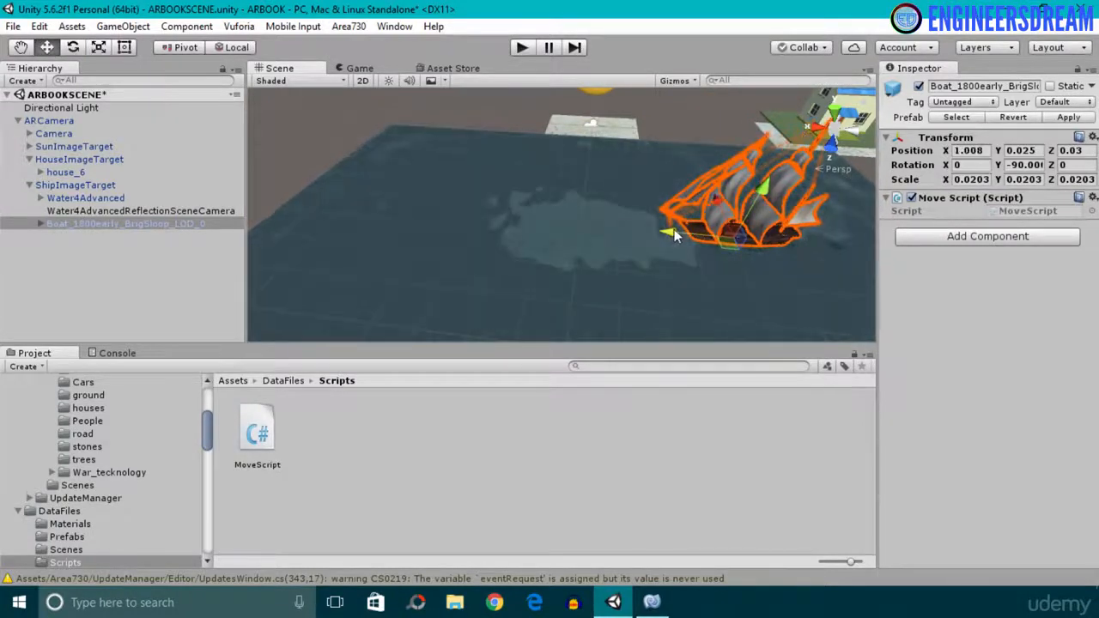
Step: Play the scene to check how the resized, repositioned boat sails across the water, ending the test run
{"action": "left_click", "coordinate": [522, 49]}
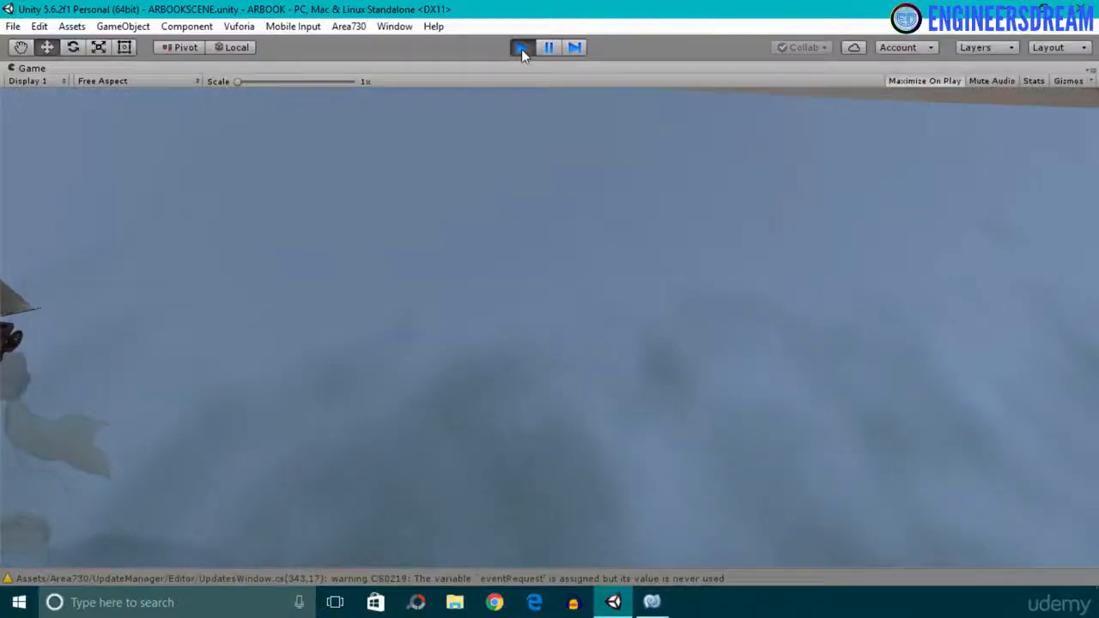
{"action": "left_click", "coordinate": [521, 49]}
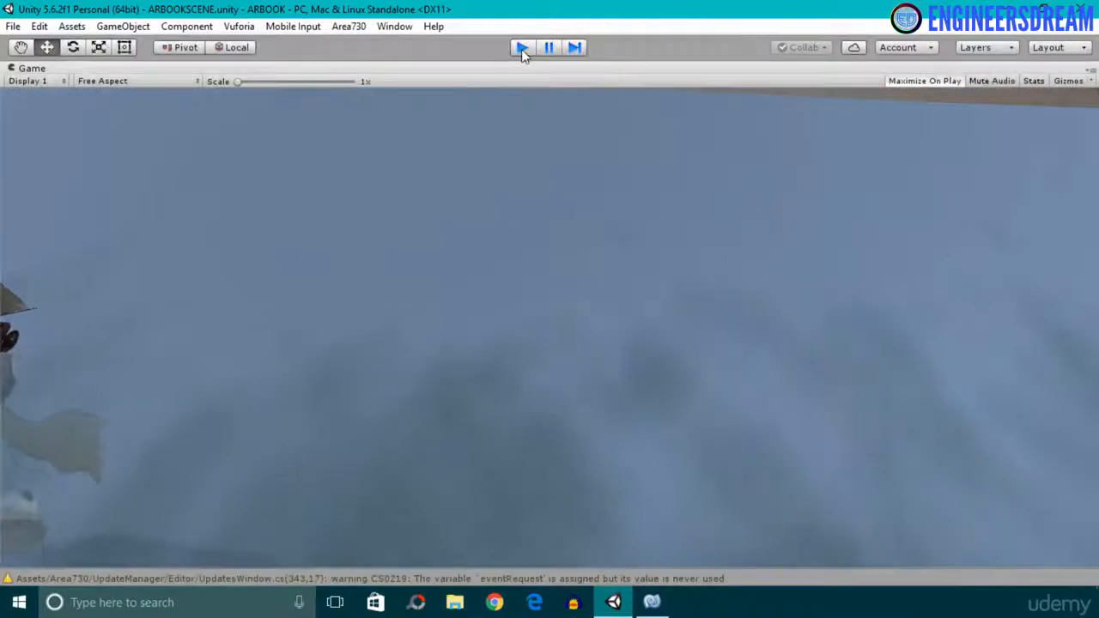